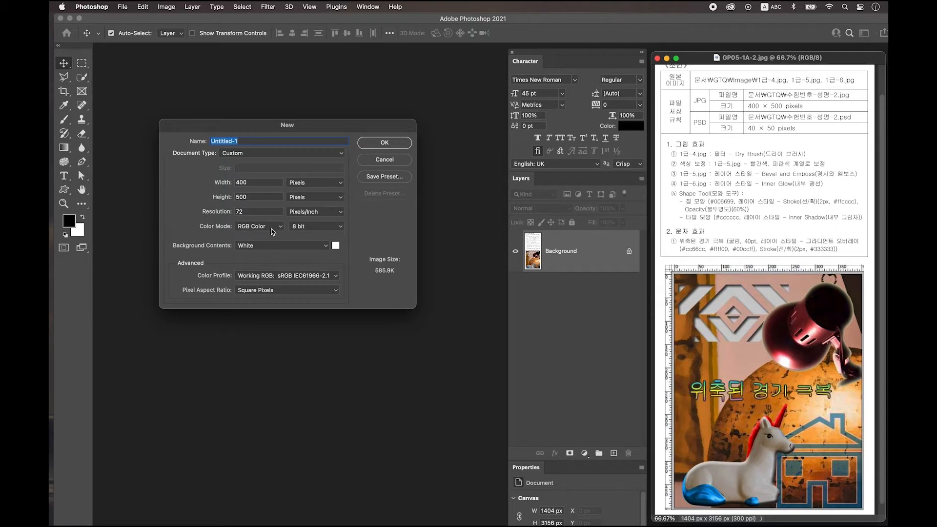
- Create a blank 400×500 px document, enlarge its view and window, and turn on rulers
click(392, 143)
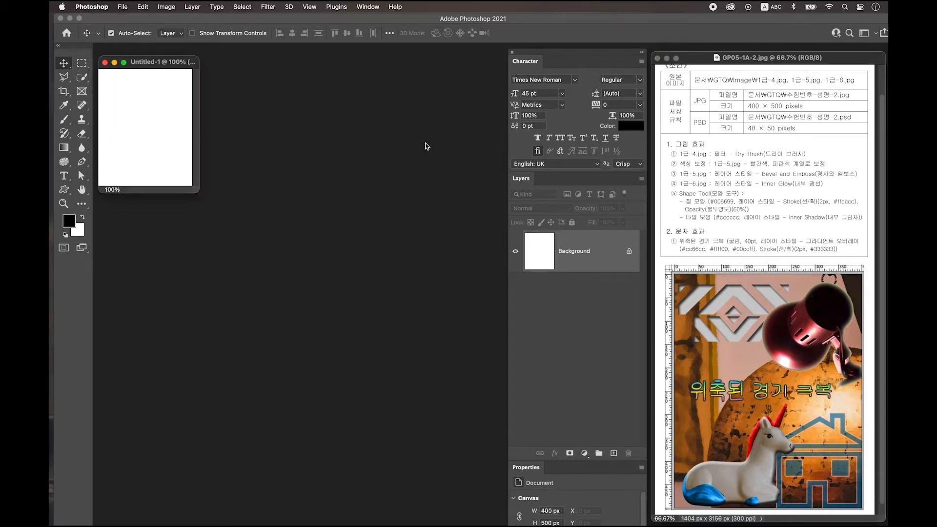
key(super+plus)
key(super+plus)
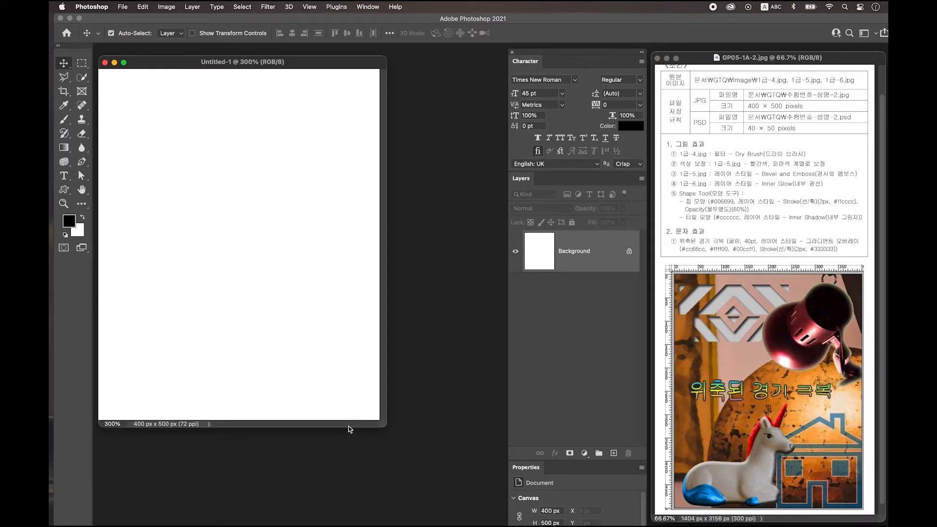
drag(385, 426, 464, 452)
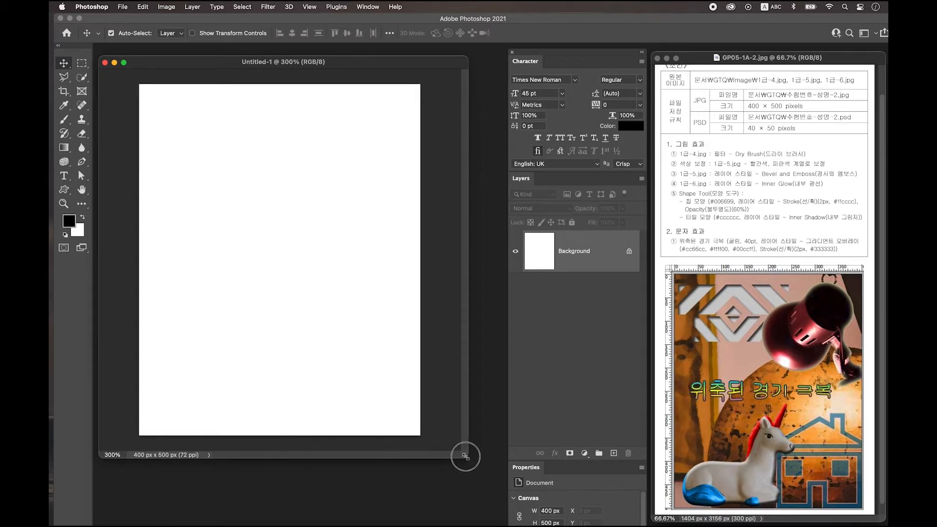
key(super+r)
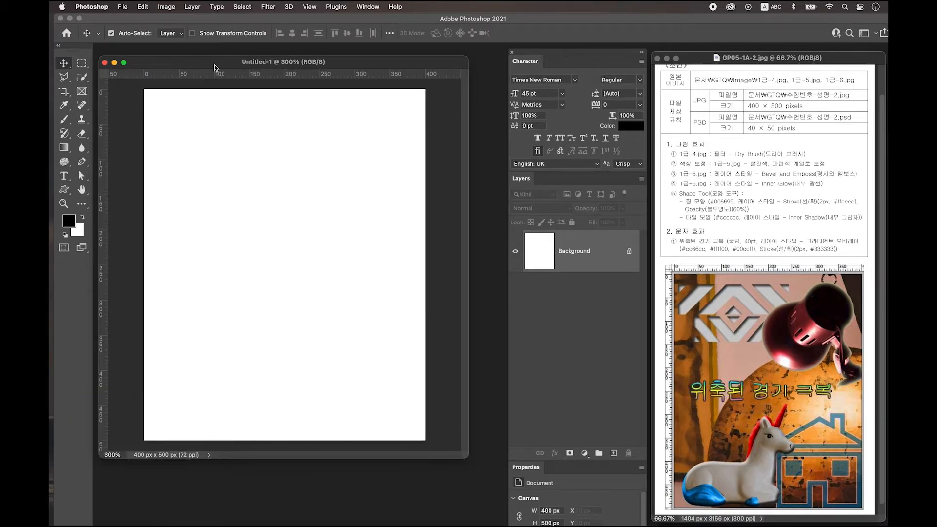
drag(227, 62, 242, 78)
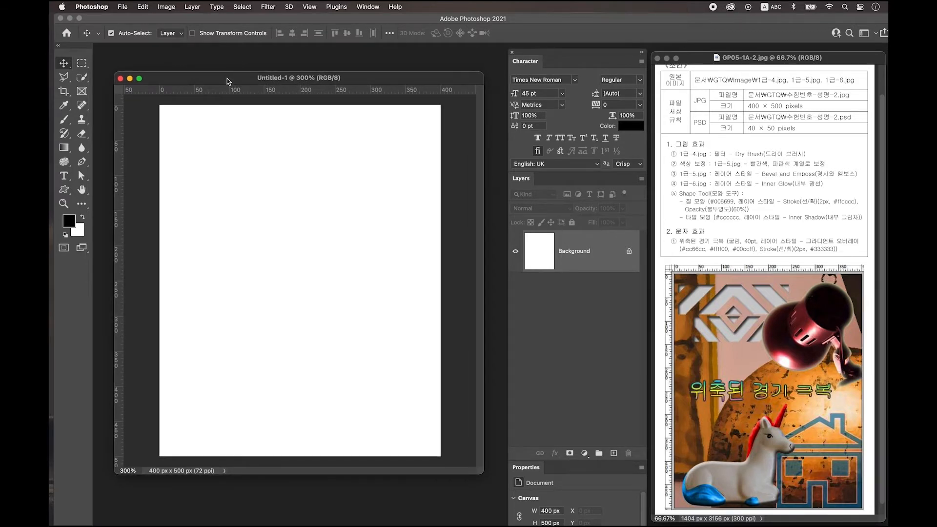
- Save As to the Desktop, naming the file with the exam number and examinee's name
click(122, 6)
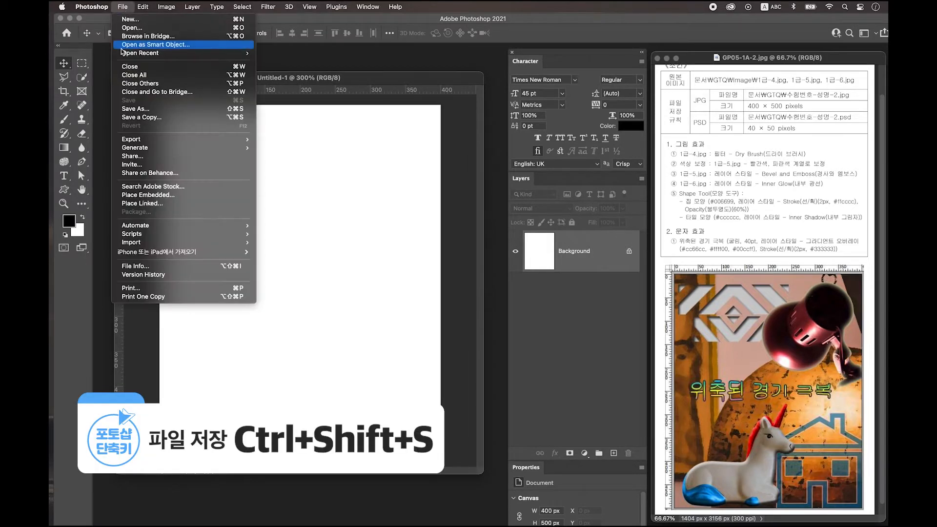
click(141, 108)
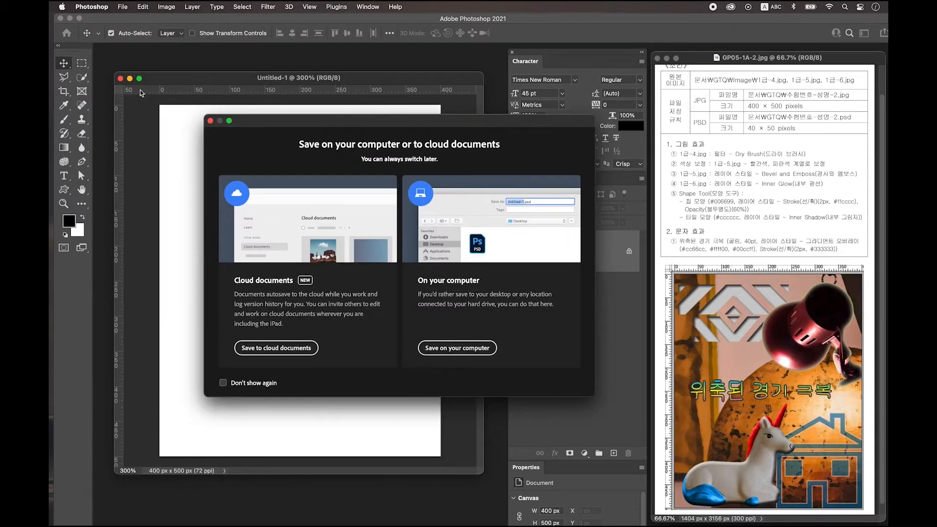
click(449, 347)
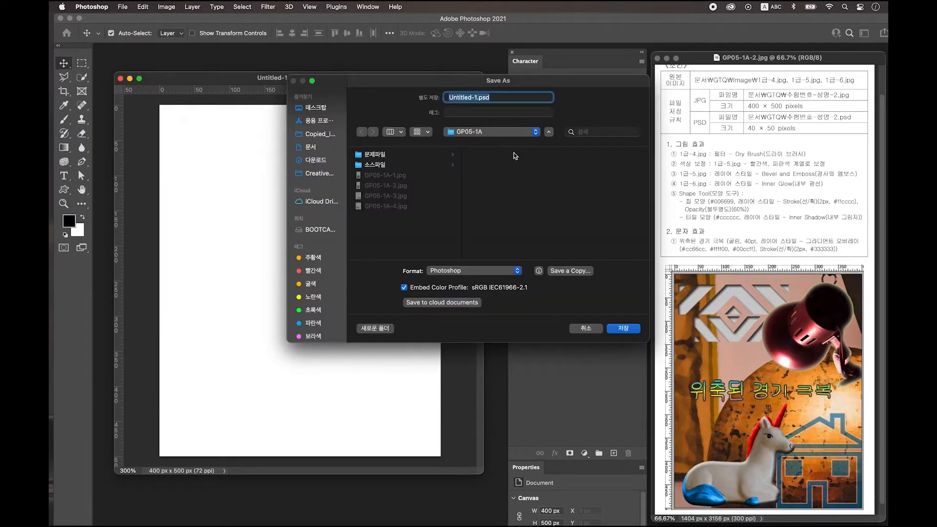
click(318, 108)
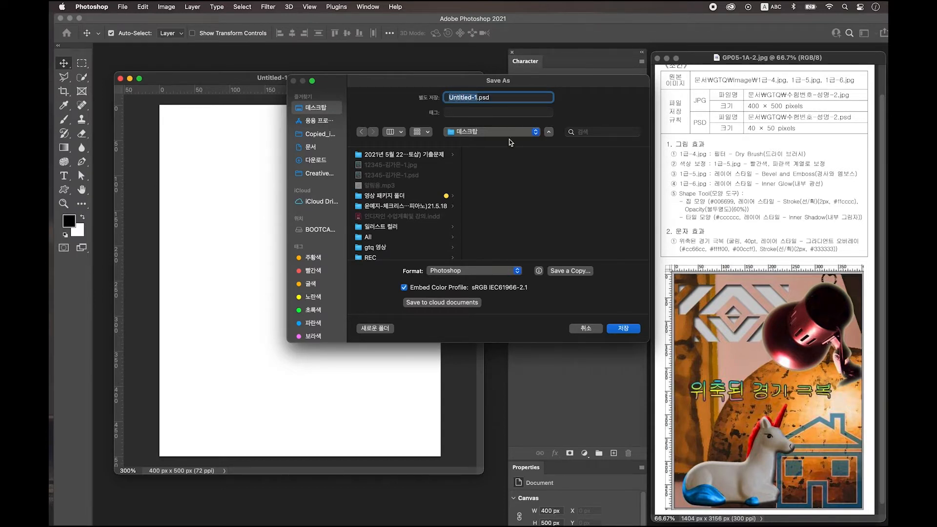
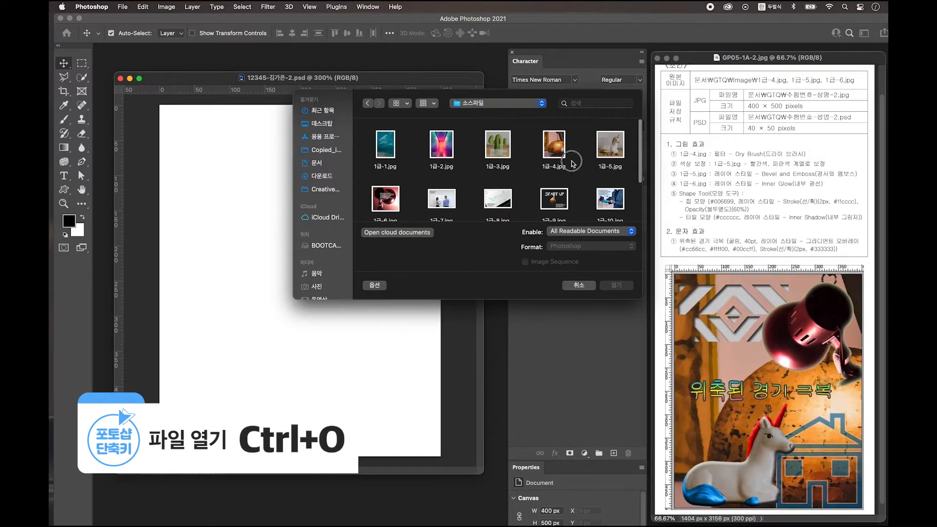
- Open 1급-4.jpg and drag the globe photo into the exam document
click(554, 147)
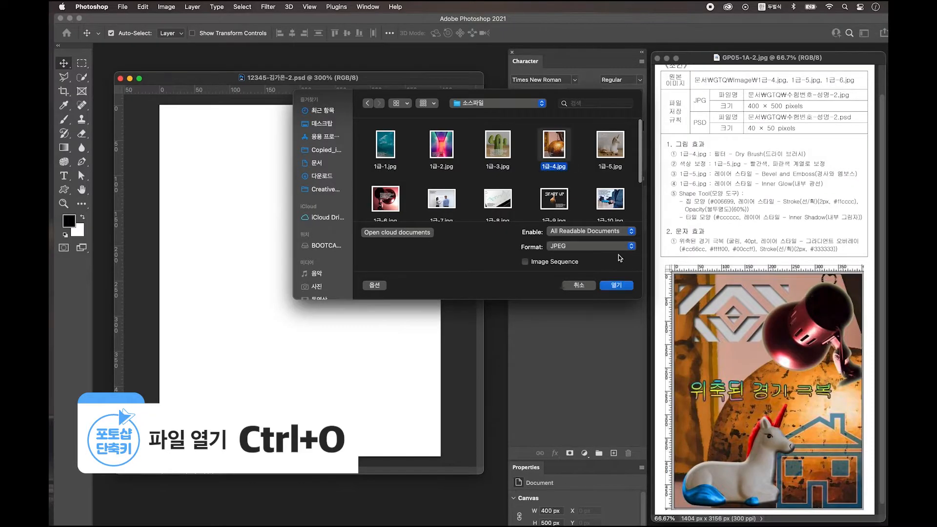
click(615, 286)
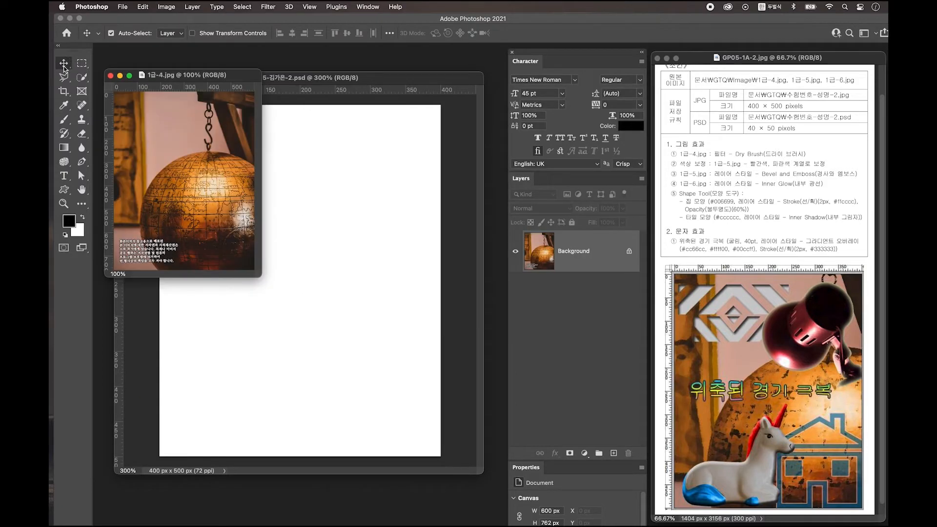
drag(229, 157, 372, 258)
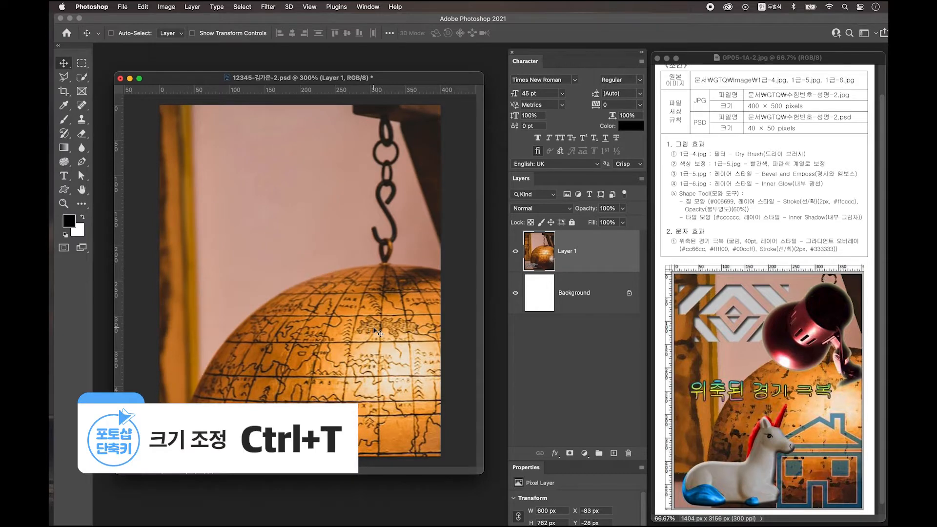
- Scale the globe layer to about 89% and position it to fill the canvas
key(ctrl+t)
drag(311, 270, 344, 307)
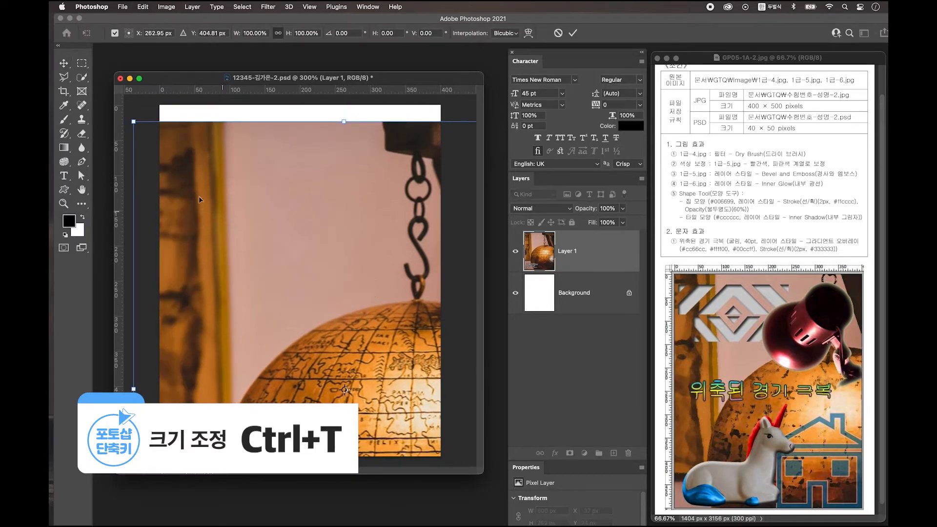
drag(130, 125, 178, 178)
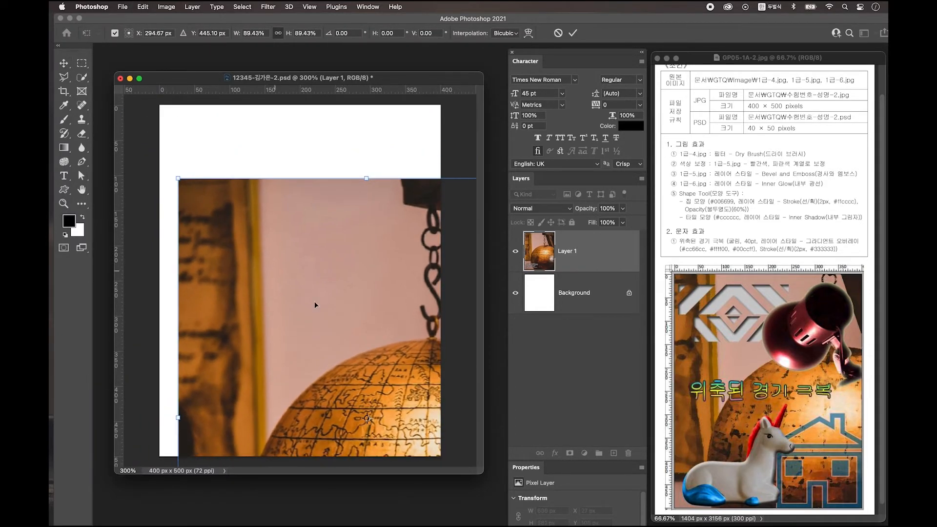
drag(308, 349, 275, 245)
key(Return)
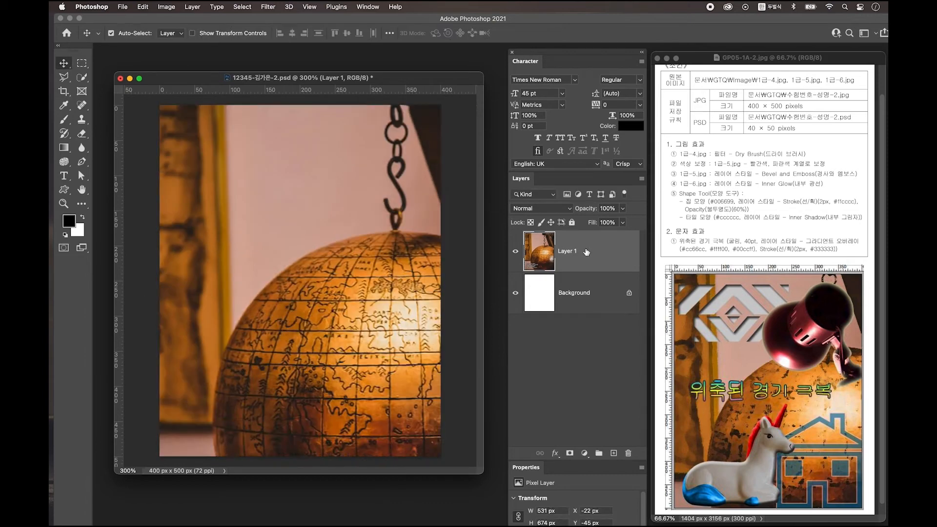
- Apply the Dry Brush effect to the globe layer from the Filter Gallery
click(270, 7)
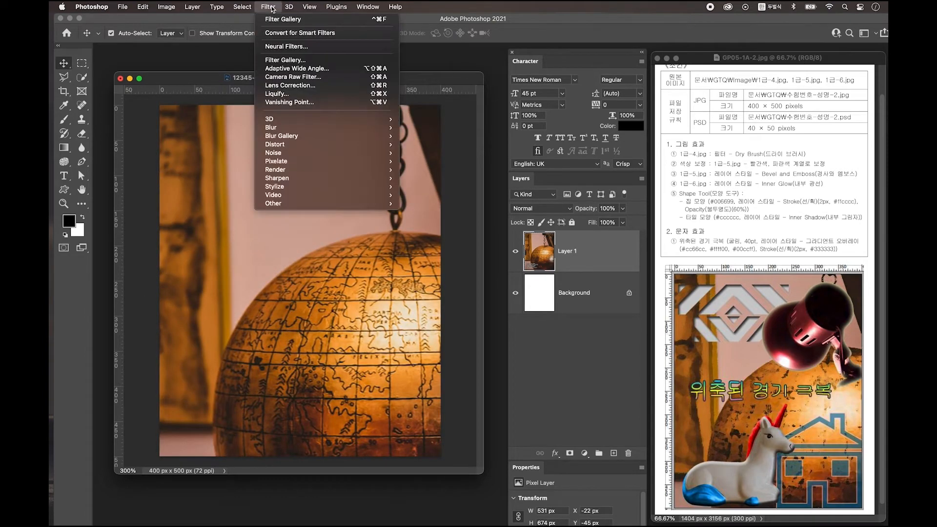
click(285, 59)
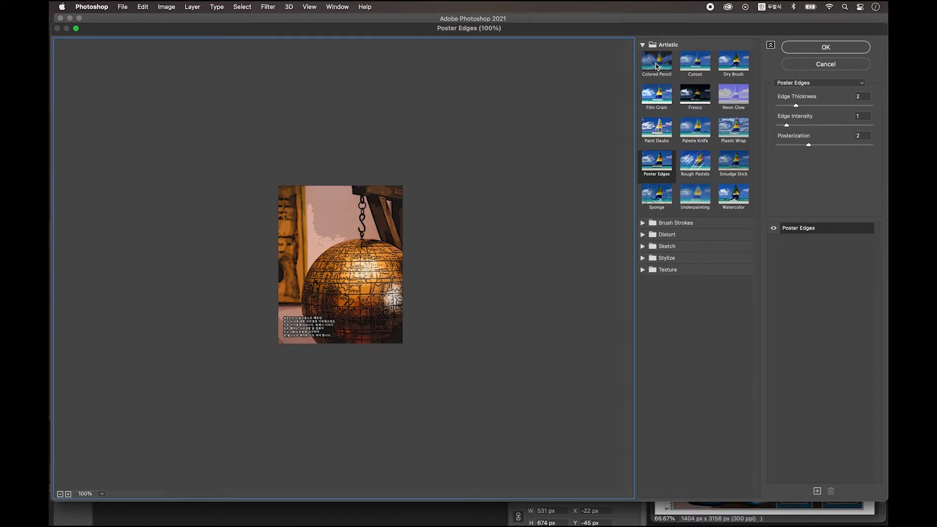
click(656, 65)
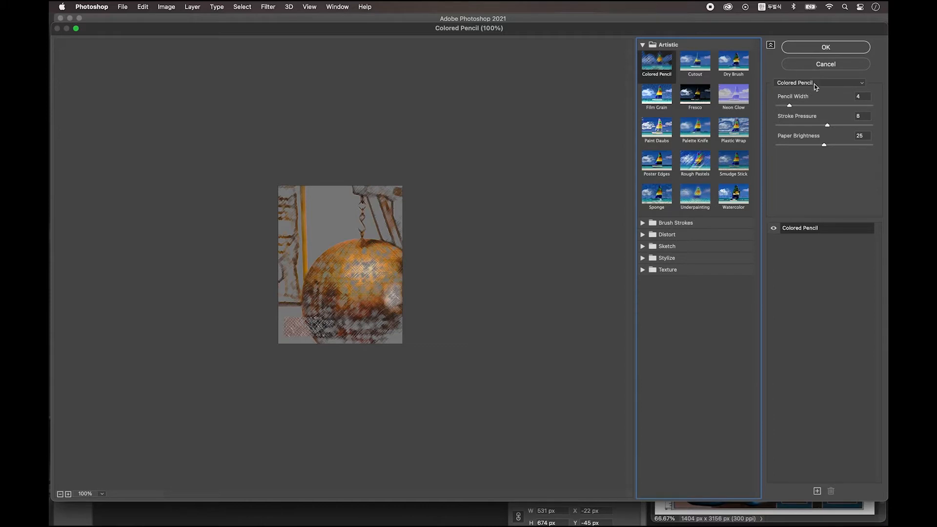
click(806, 84)
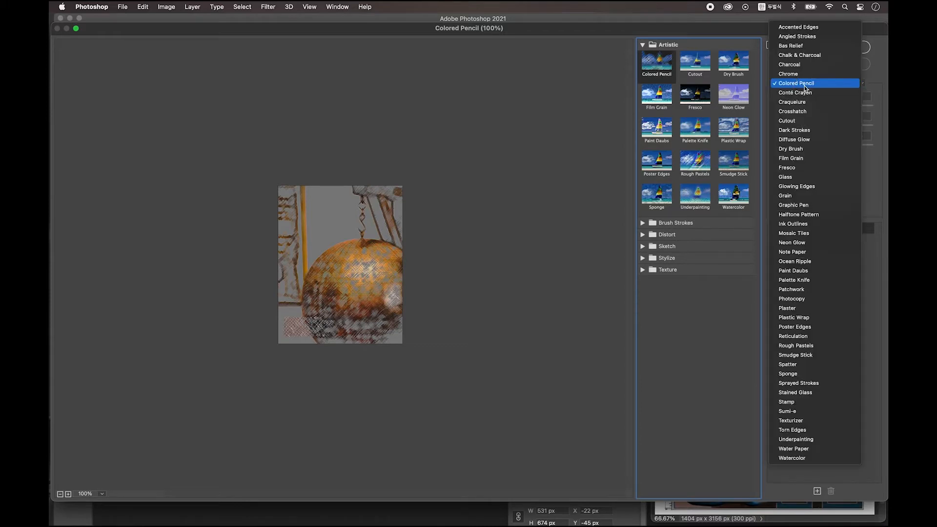
click(815, 151)
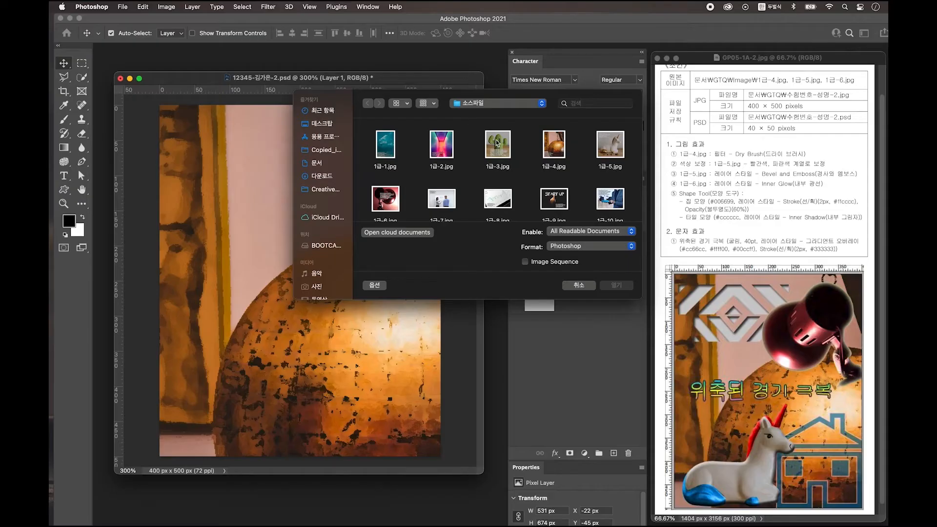
- Open 1급-5.jpg, quick-select the unicorn, and copy it onto its own layer
click(610, 156)
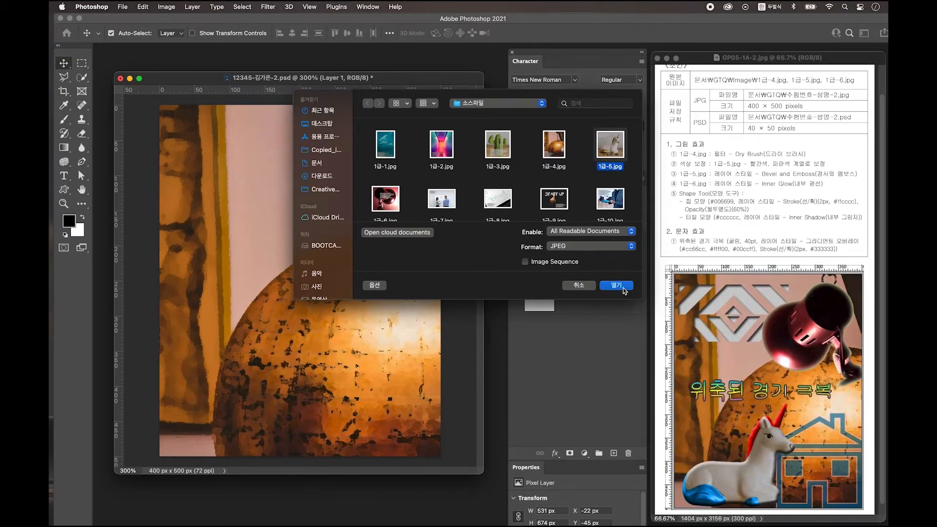
click(616, 285)
click(82, 77)
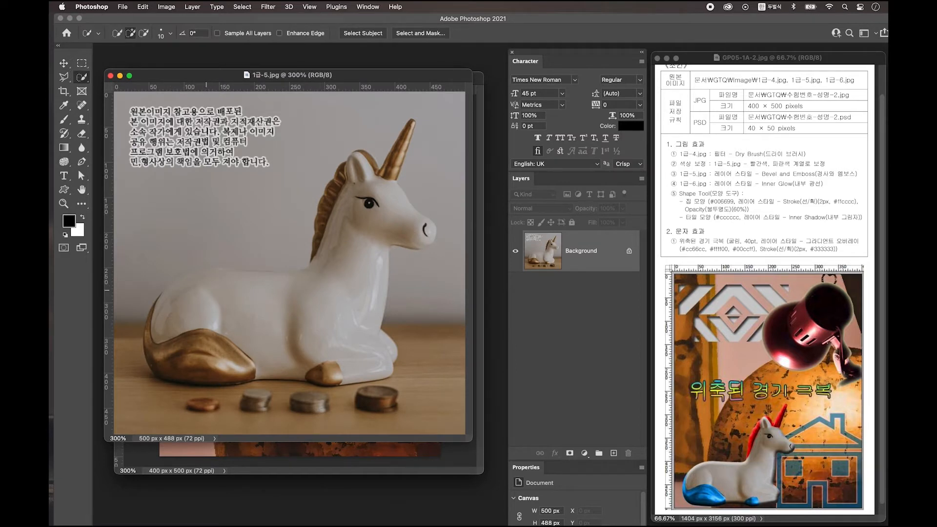
mouse_move(209, 278)
mouse_down()
mouse_move(159, 300)
mouse_move(171, 357)
mouse_move(212, 366)
mouse_move(147, 347)
mouse_move(158, 319)
mouse_move(153, 325)
mouse_move(199, 293)
mouse_move(265, 284)
mouse_move(385, 161)
mouse_move(366, 166)
mouse_move(468, 171)
mouse_up()
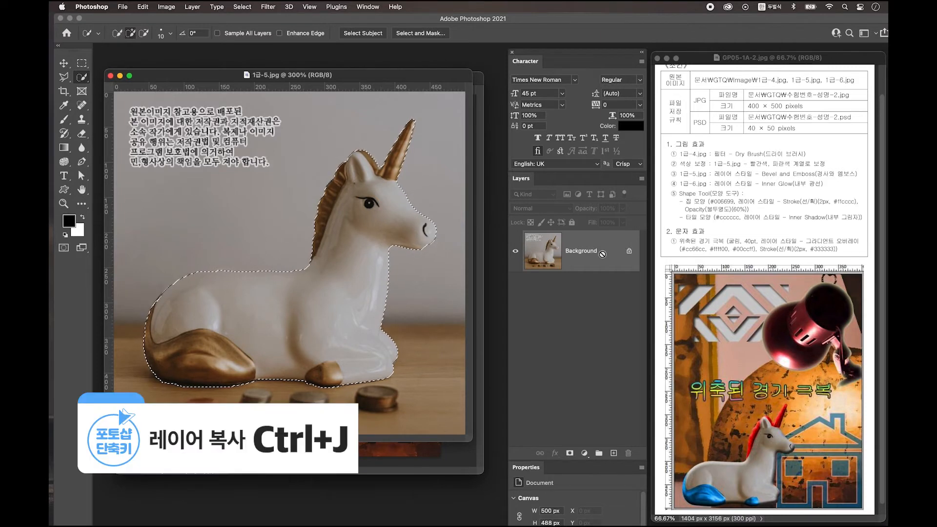
key(ctrl+j)
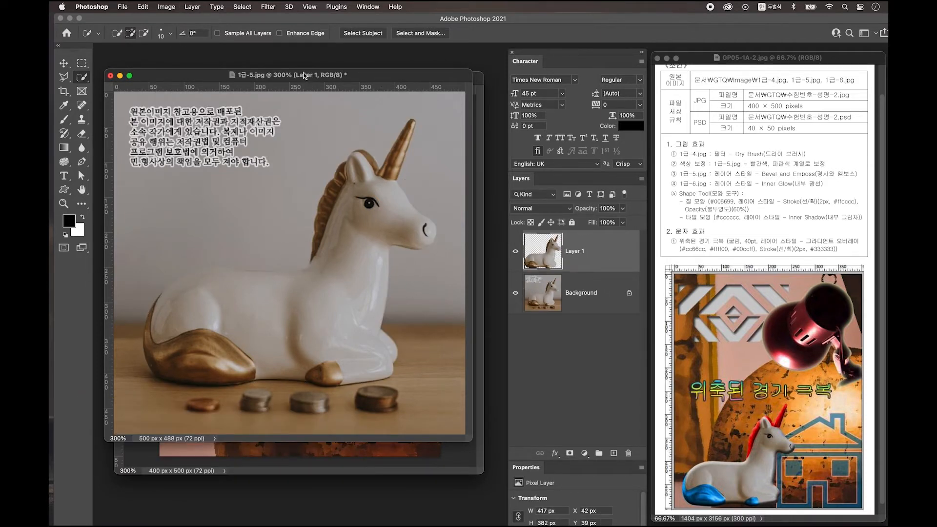
- Bring the unicorn layer into the exam PSD and move it down and left
key(v)
drag(303, 75, 255, 281)
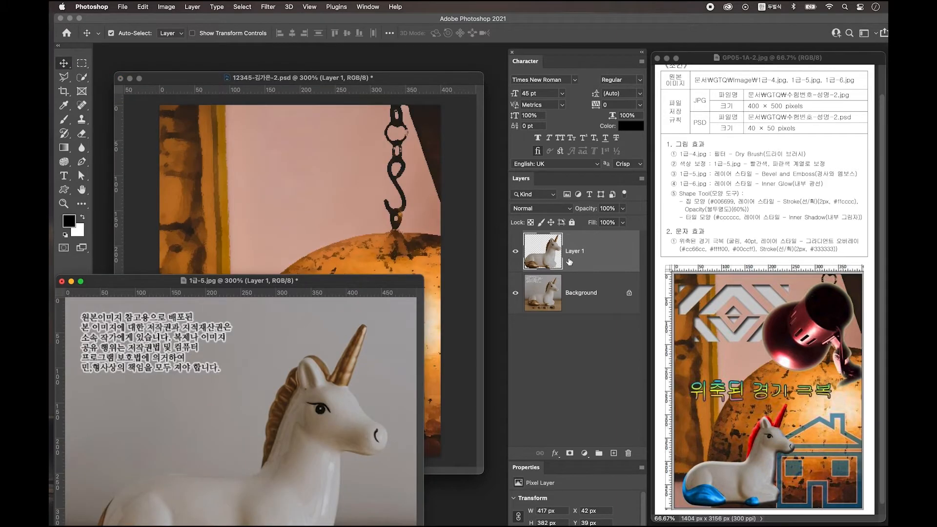
drag(588, 257, 327, 162)
drag(384, 196, 354, 307)
- Shrink the unicorn to about 240×220 px and set it at the canvas's bottom left
key(ctrl+t)
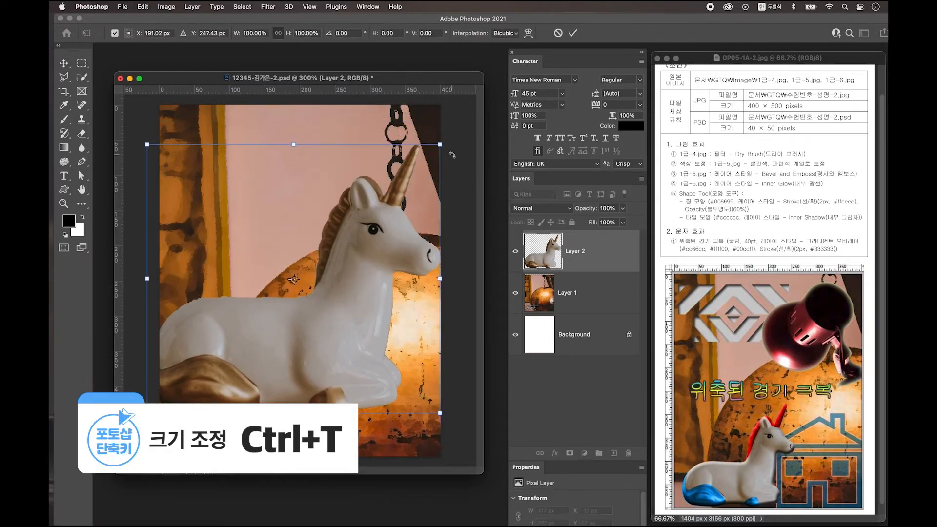
drag(442, 147, 352, 246)
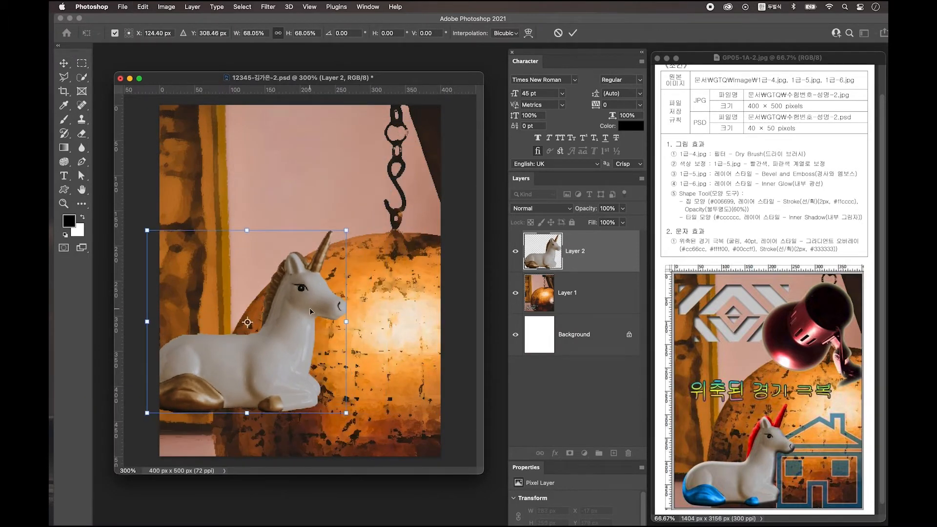
drag(298, 307, 298, 361)
key(Return)
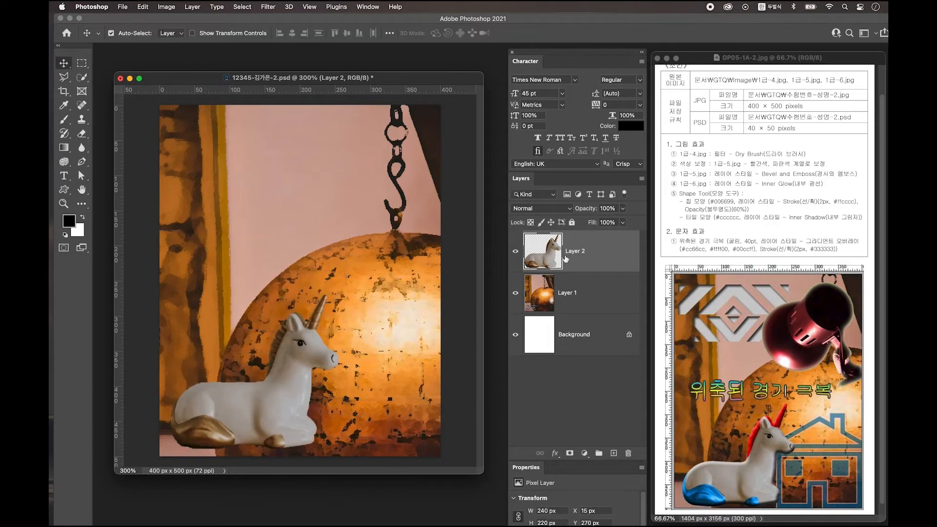
- Give the unicorn layer a Bevel & Emboss style, then select its golden front hoof
double_click(616, 253)
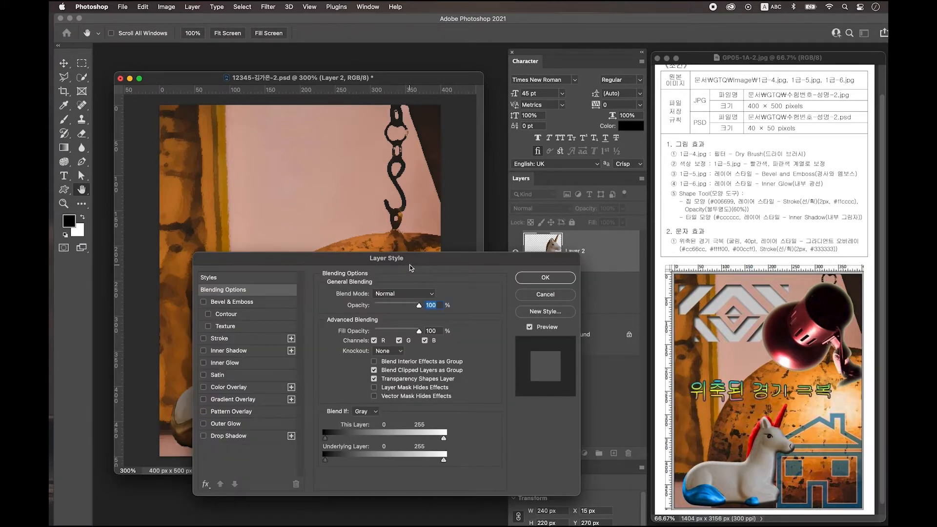
click(232, 301)
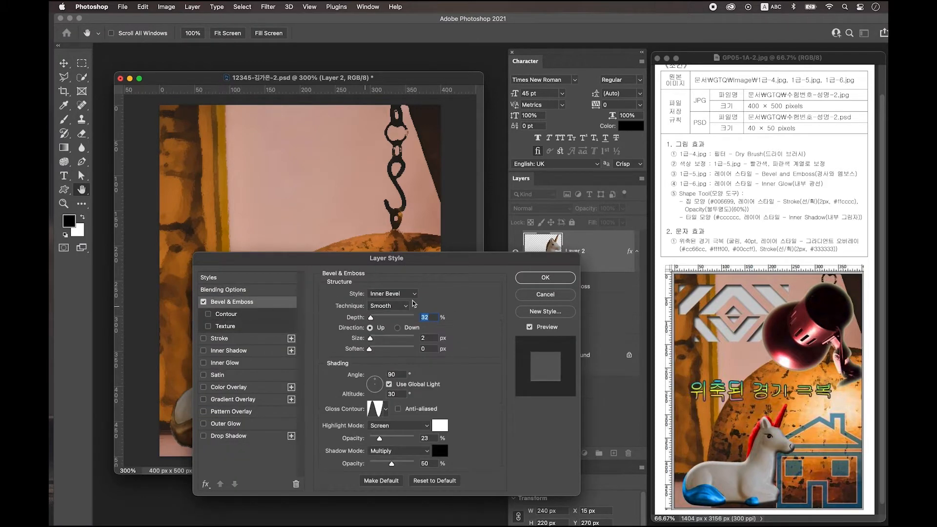
click(552, 283)
click(83, 80)
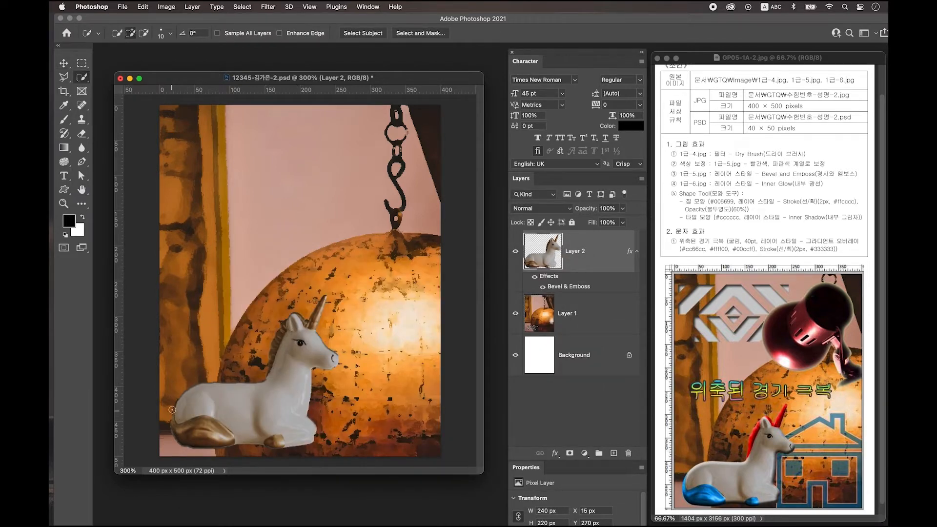
mouse_move(171, 407)
mouse_down()
mouse_move(171, 429)
mouse_move(271, 445)
mouse_up()
- Colorize both hooves blue at hue about 211, then select the mane and horn
click(271, 445)
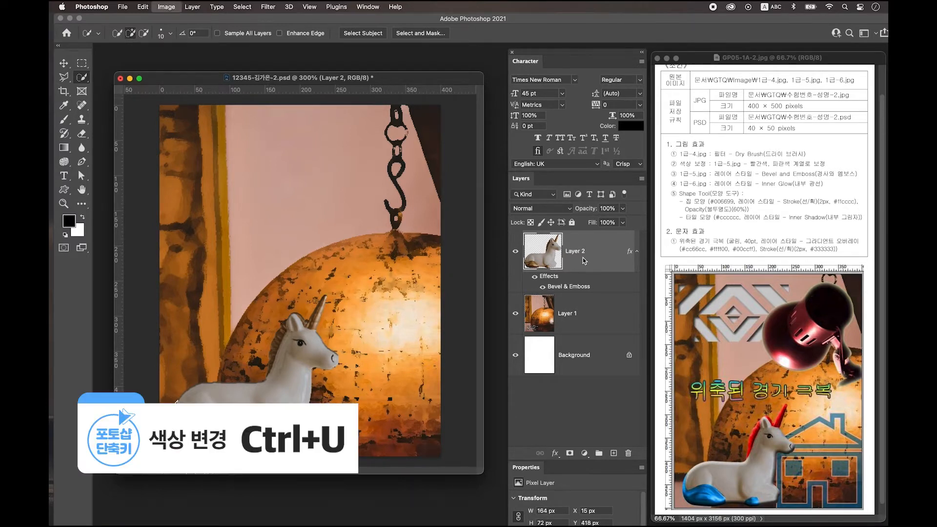
key(ctrl+u)
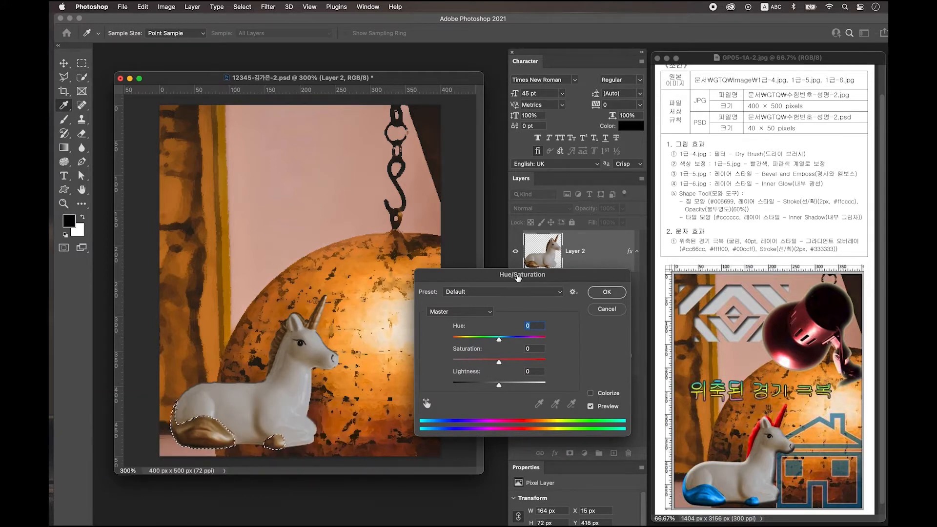
click(610, 396)
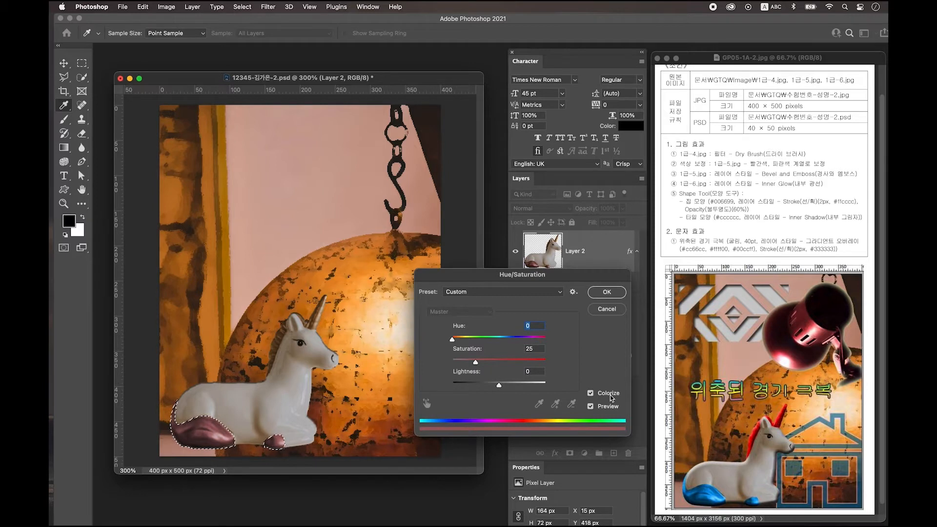
mouse_move(452, 339)
mouse_down()
mouse_move(508, 340)
mouse_move(477, 365)
mouse_move(507, 364)
mouse_move(504, 340)
mouse_up()
click(606, 292)
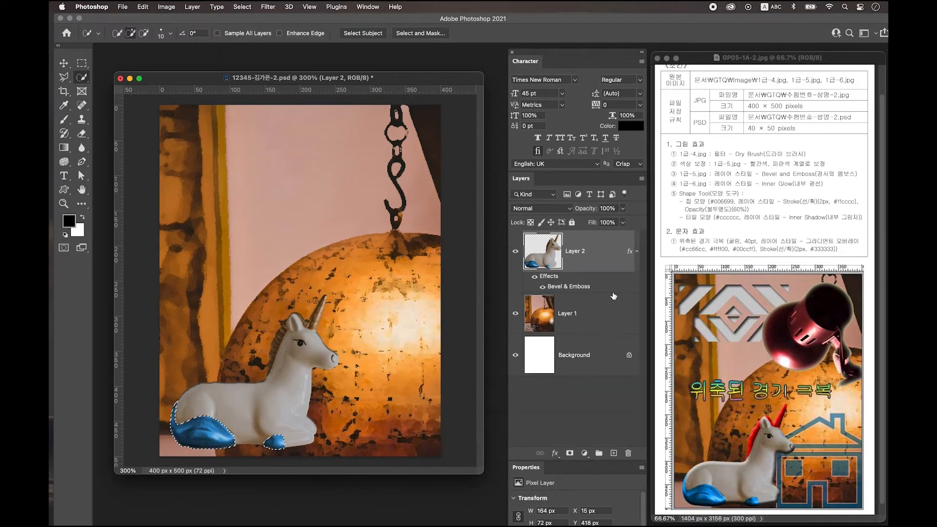
key(ctrl+d)
mouse_move(264, 373)
mouse_down()
mouse_move(277, 332)
mouse_move(300, 312)
mouse_move(312, 318)
mouse_up()
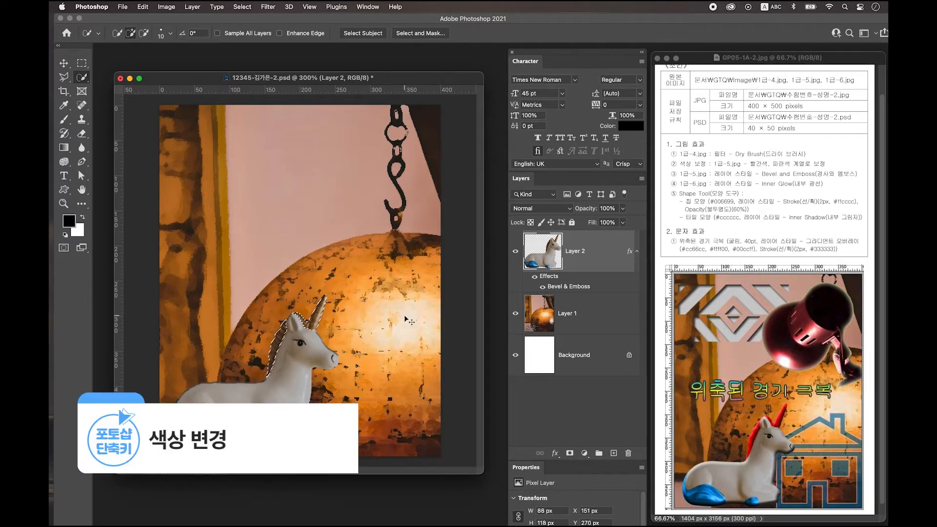
- Colorize the selected mane and horn red with saturation raised to 92, then deselect
key(ctrl+u)
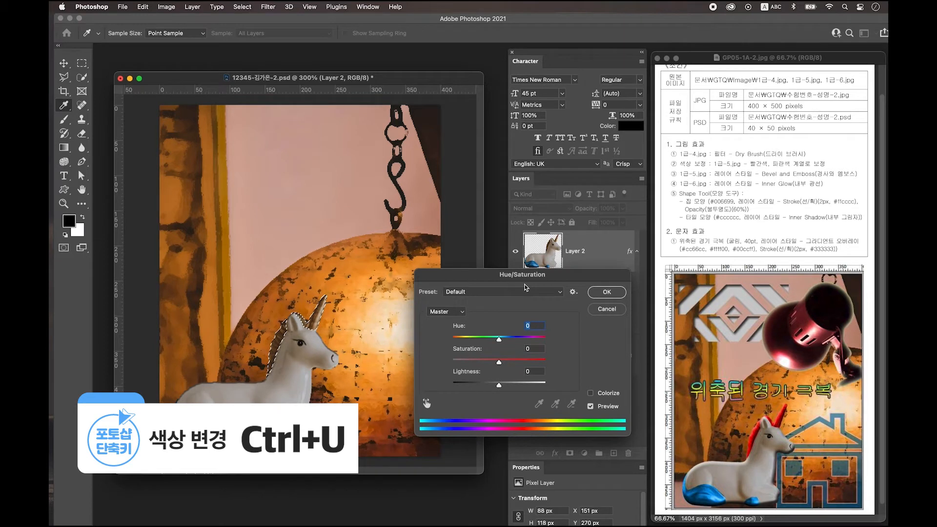
drag(520, 277, 468, 279)
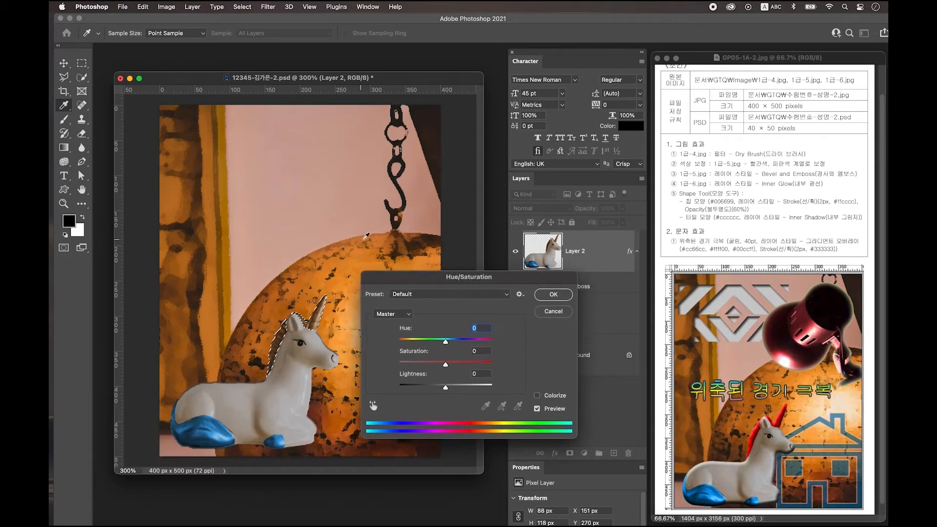
click(556, 399)
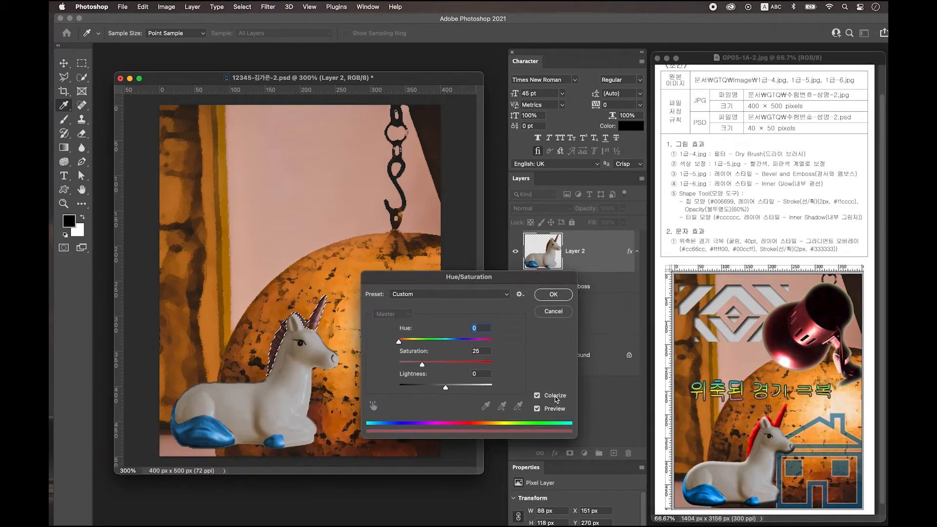
drag(423, 365, 451, 365)
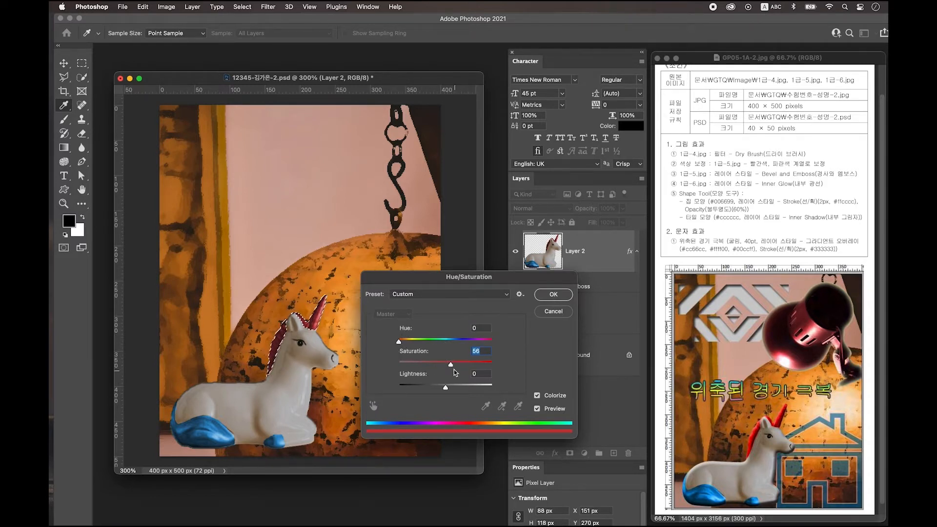
click(553, 294)
key(cmd+d)
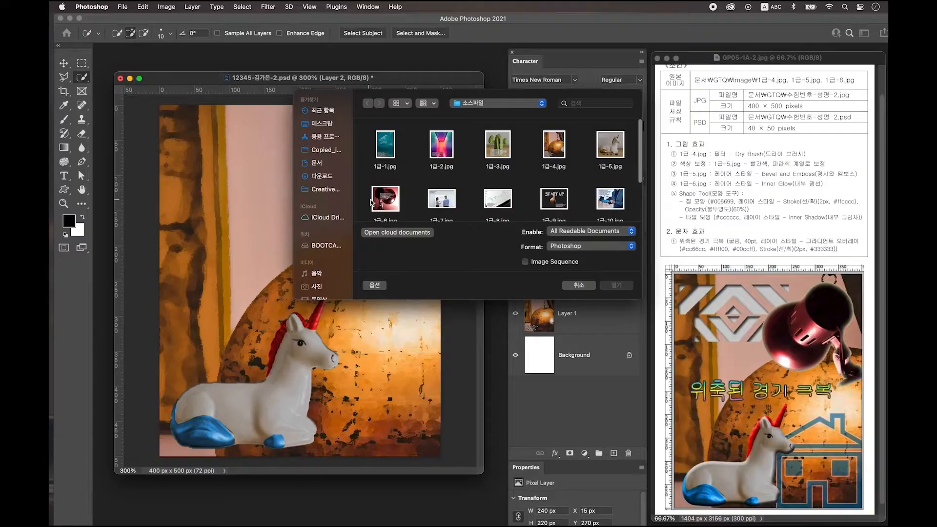
- Open 1급-6.jpg, quick-select the lamp, and copy it onto a new layer
click(385, 199)
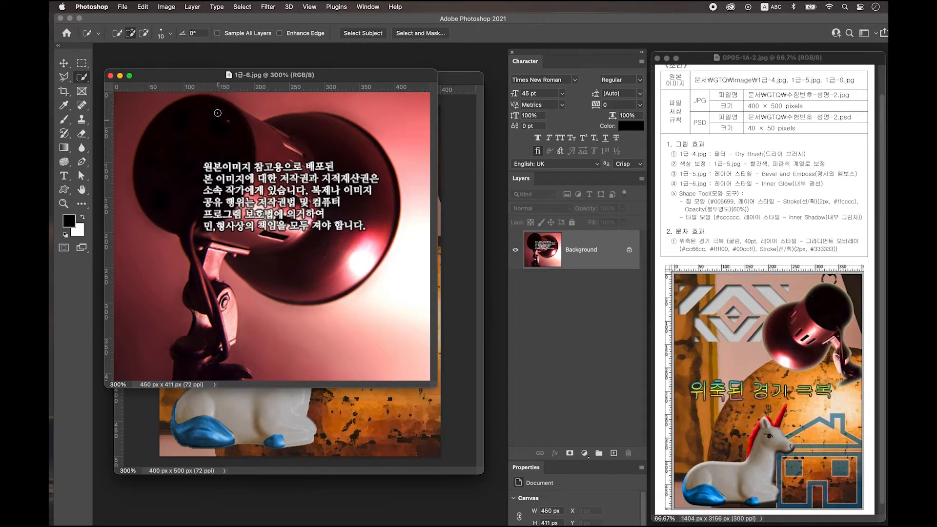
mouse_move(210, 103)
mouse_down()
mouse_move(171, 114)
mouse_move(158, 140)
mouse_move(163, 176)
mouse_move(260, 153)
mouse_move(251, 141)
mouse_move(314, 123)
mouse_move(347, 131)
mouse_move(373, 165)
mouse_move(380, 207)
mouse_move(376, 236)
mouse_move(302, 288)
mouse_move(257, 268)
mouse_move(193, 291)
mouse_move(224, 337)
mouse_move(231, 373)
mouse_move(233, 340)
mouse_move(248, 372)
mouse_up()
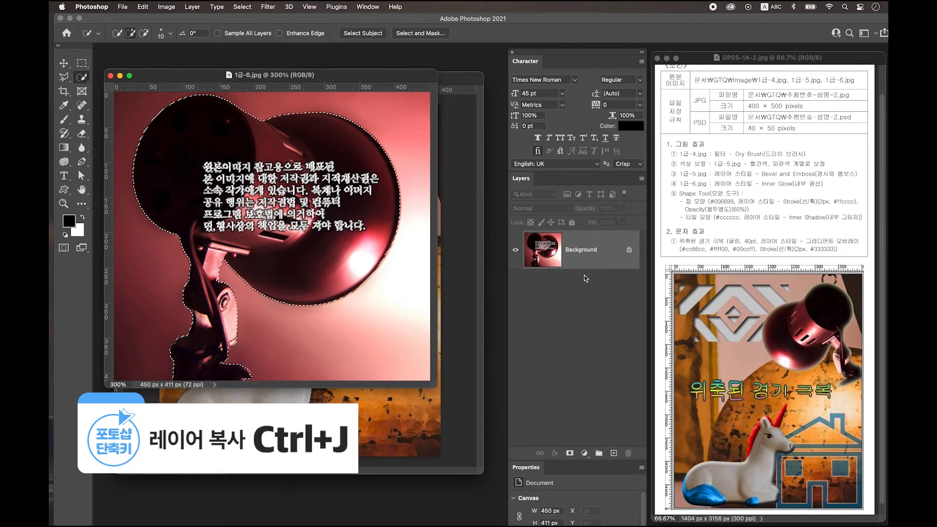
key(ctrl+j)
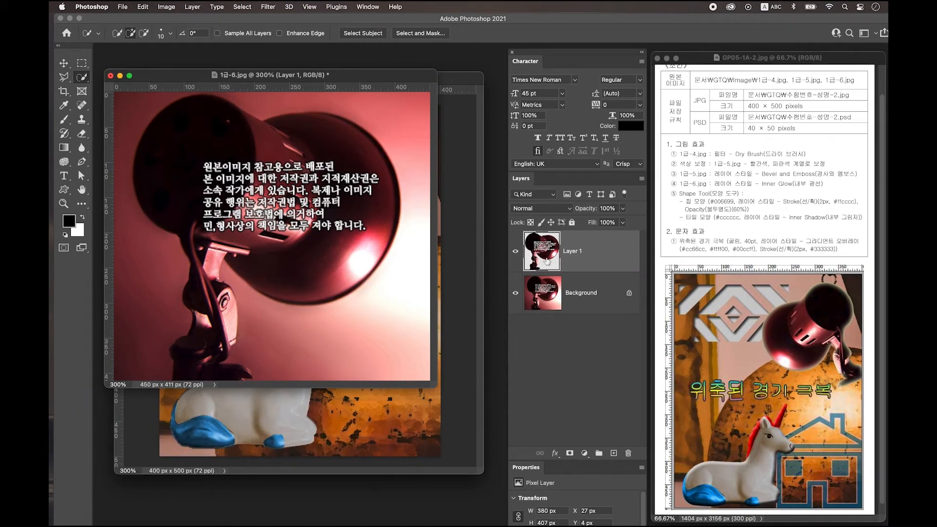
- Drag the lamp layer from its own window into the exam composite
click(63, 63)
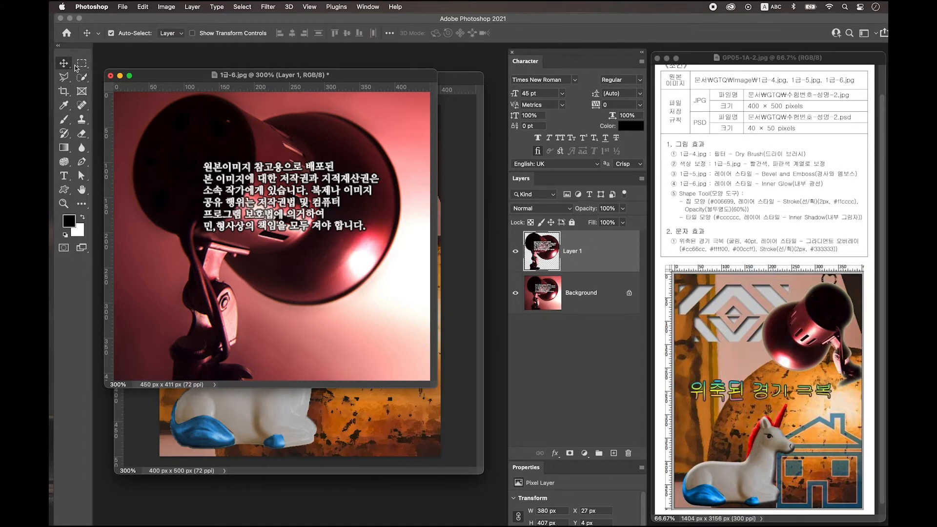
drag(249, 77, 228, 313)
drag(551, 250, 414, 130)
drag(401, 226, 365, 282)
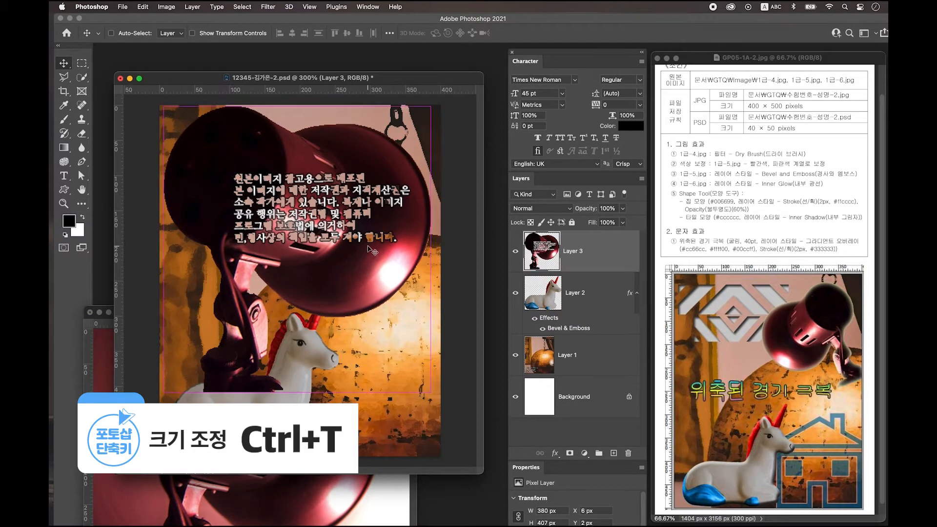
- Scale the lamp to about 68%, flip it horizontally and place it at the upper right
key(ctrl+t)
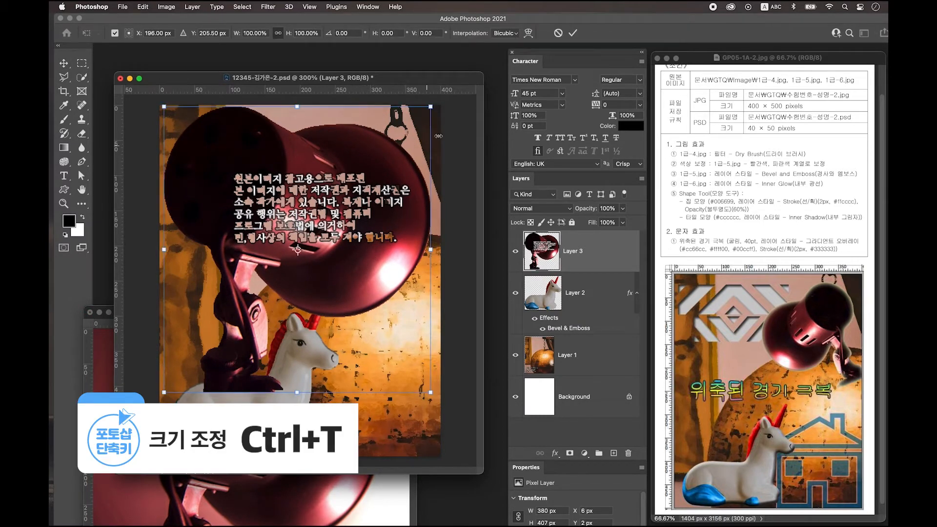
drag(431, 111, 355, 210)
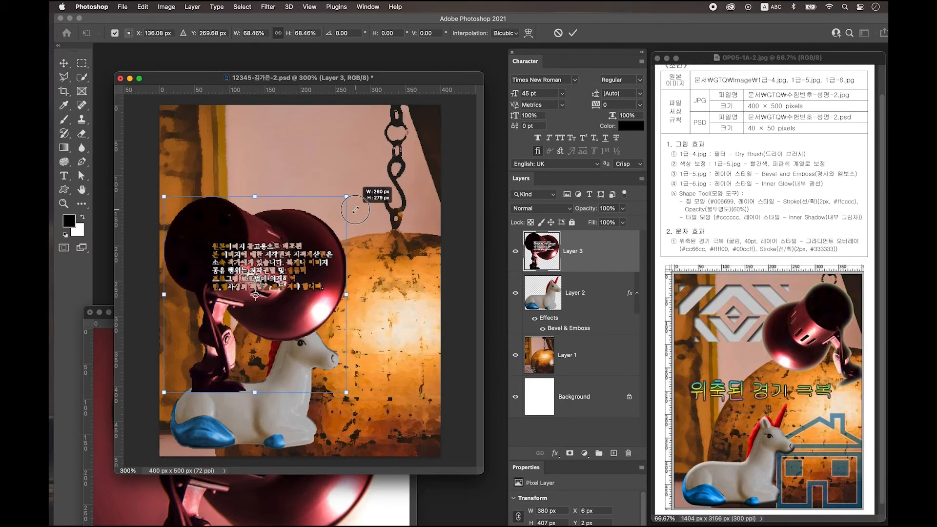
right_click(300, 271)
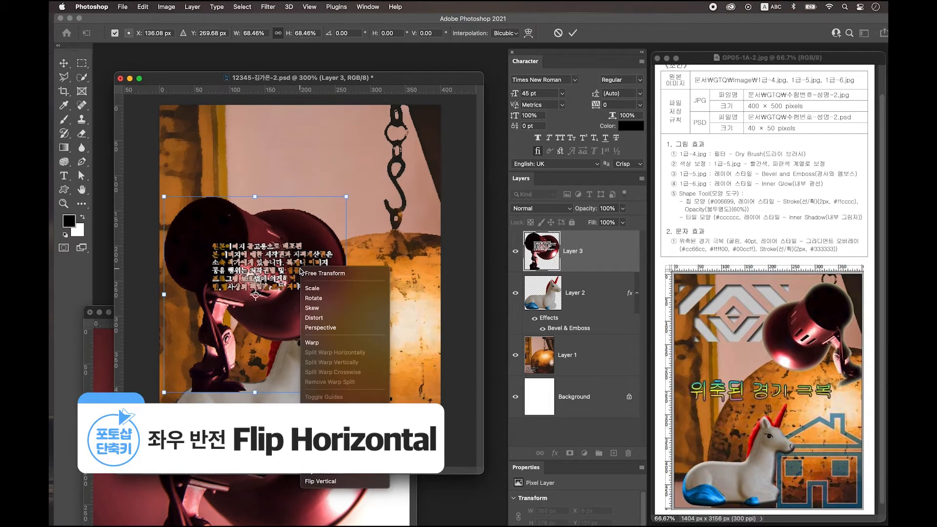
click(340, 472)
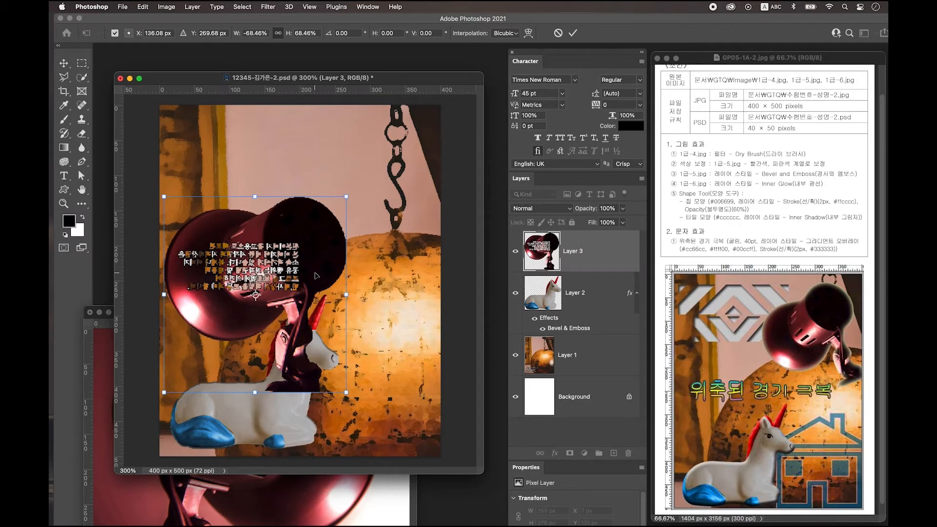
drag(316, 276, 420, 205)
key(Return)
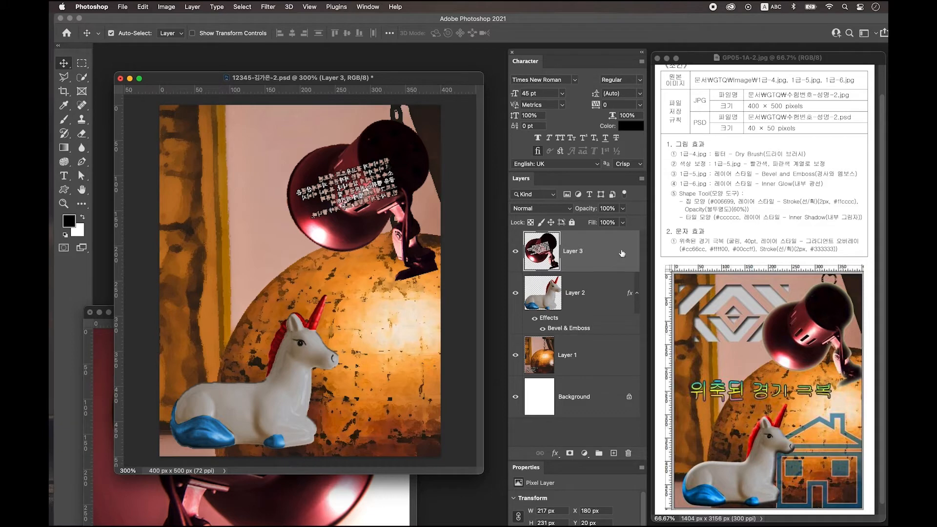
- Enable Inner Glow on the lamp layer with Normal blend mode
double_click(621, 252)
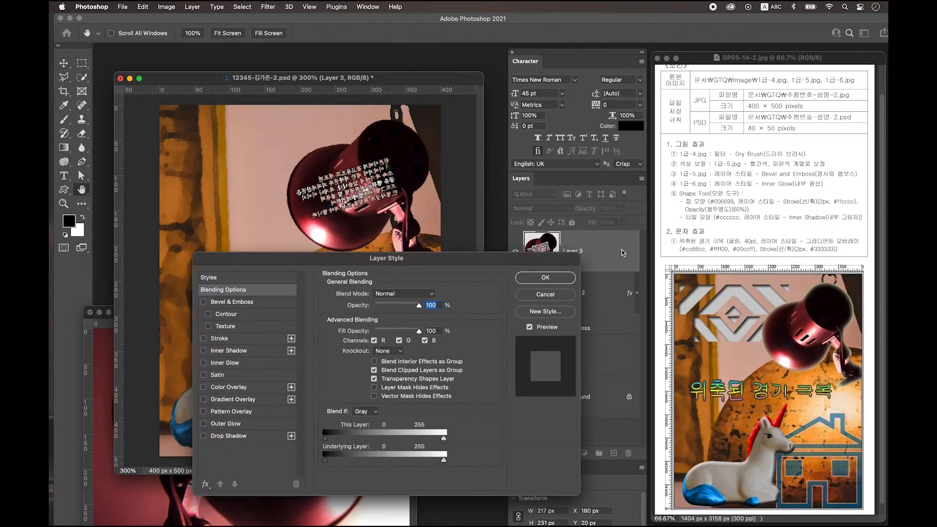
click(230, 363)
drag(445, 258, 455, 292)
key(Tab)
key(Tab)
key(Tab)
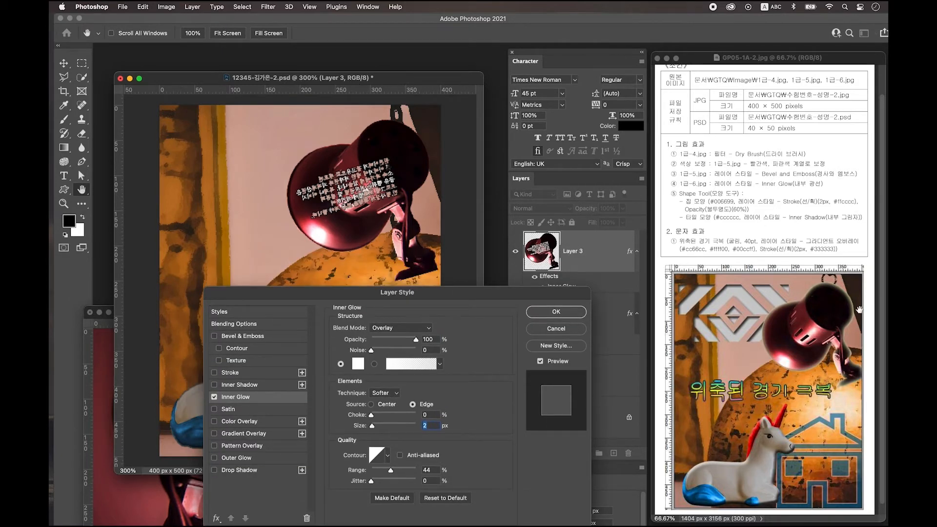
drag(434, 294, 440, 286)
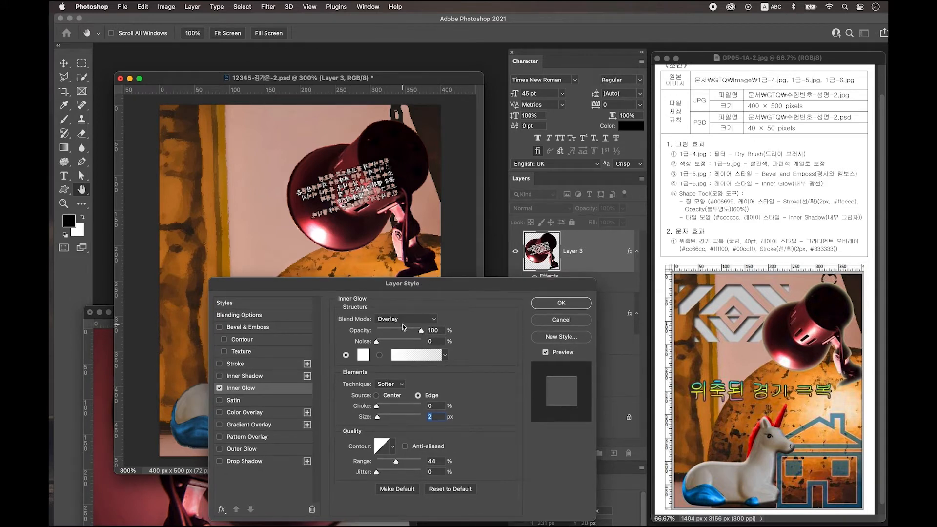
click(405, 320)
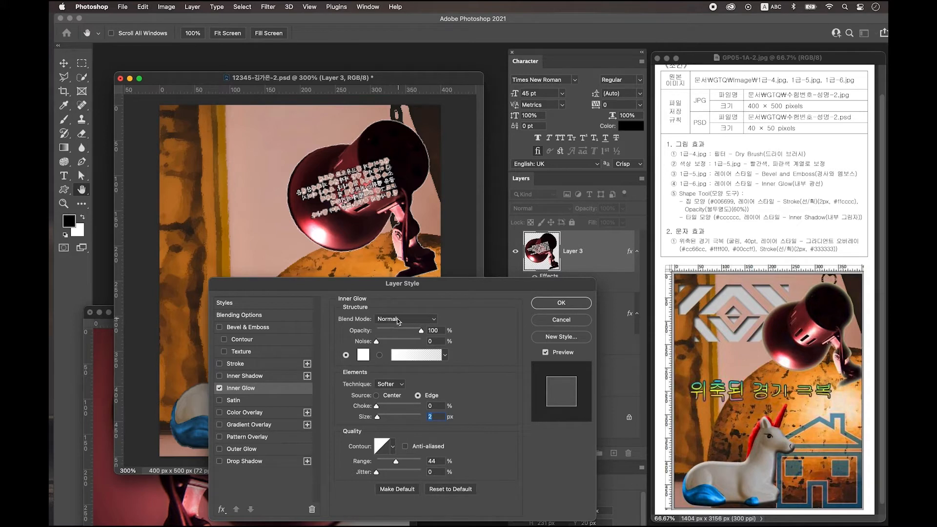
- Make the inner glow pale yellow #f1ec58, 10 px in size, at 66% opacity
click(363, 354)
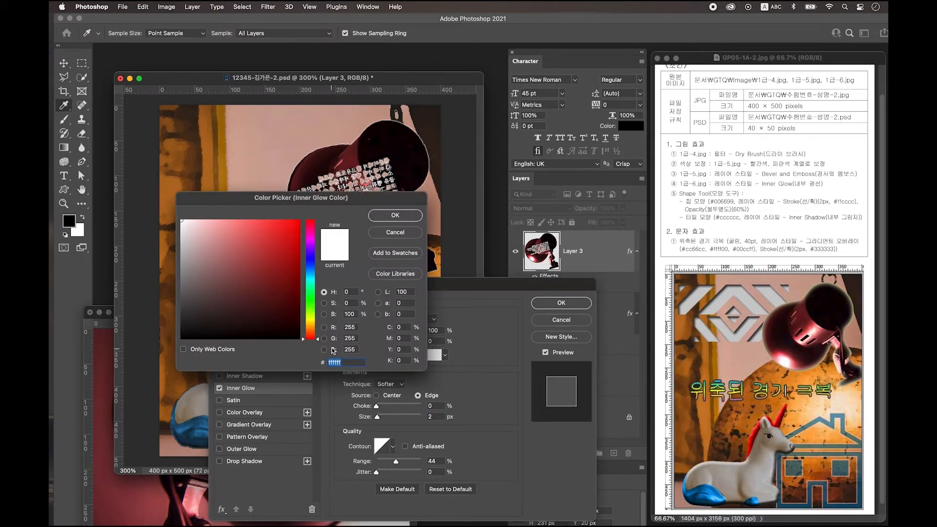
click(310, 319)
click(257, 226)
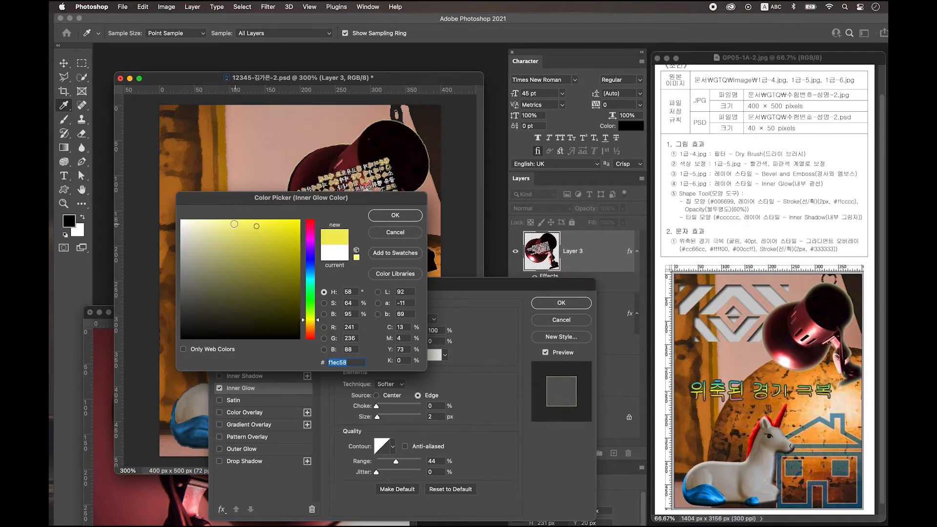
click(395, 215)
drag(377, 417, 382, 419)
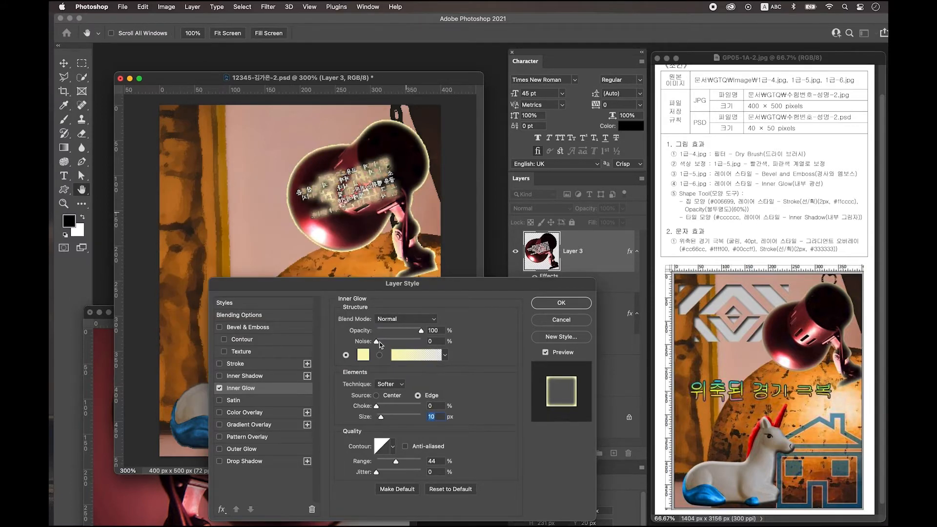
drag(420, 330, 395, 334)
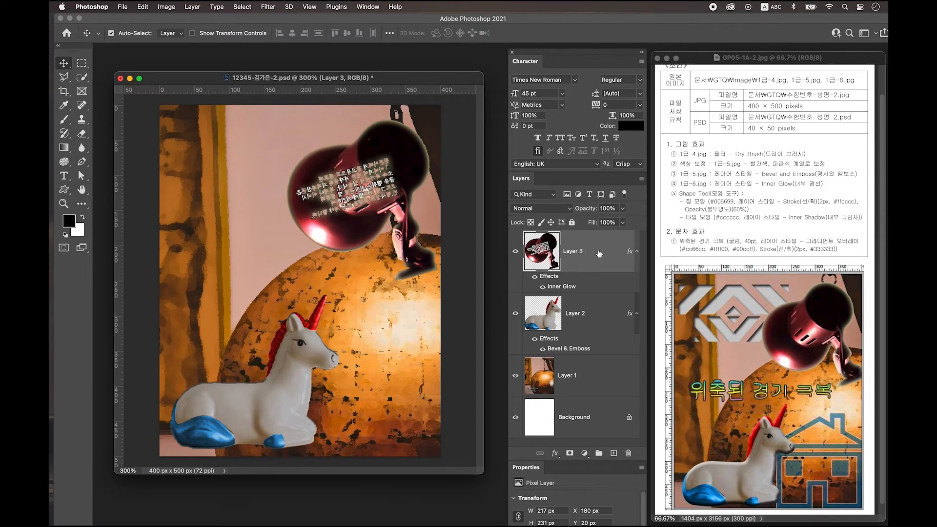
- On a new layer, draw the house custom shape about 224×190 px over the lower right
click(614, 453)
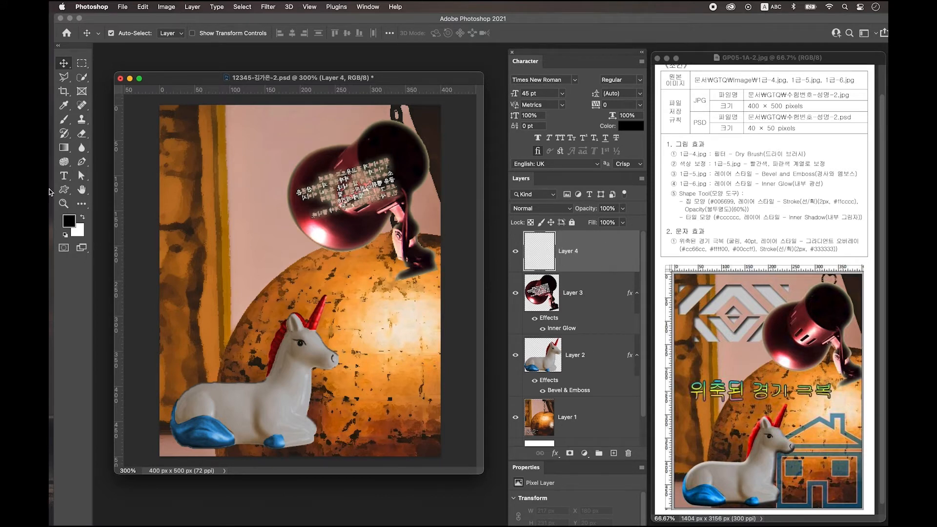
click(63, 191)
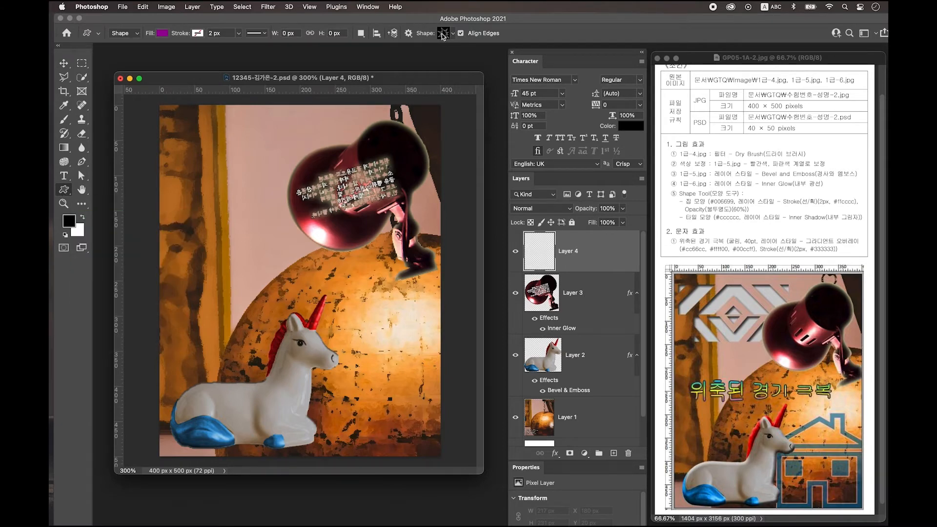
click(443, 33)
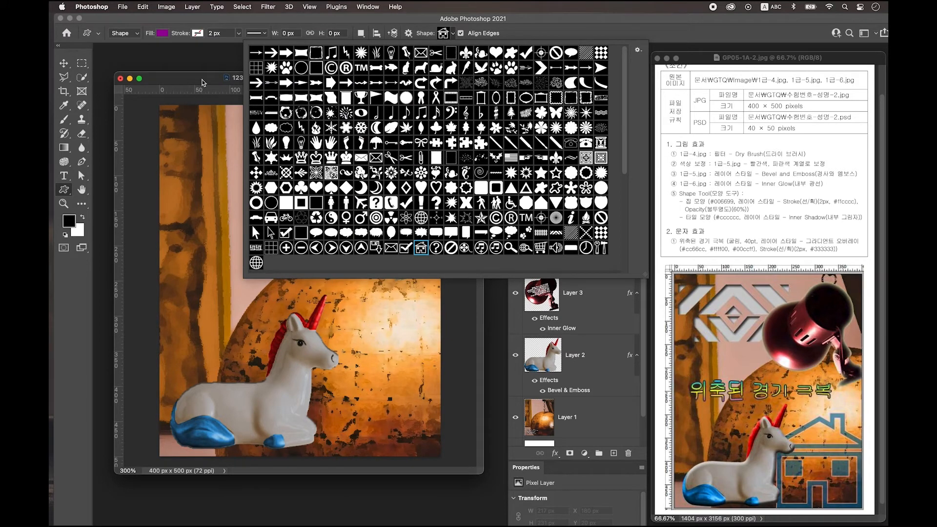
double_click(420, 248)
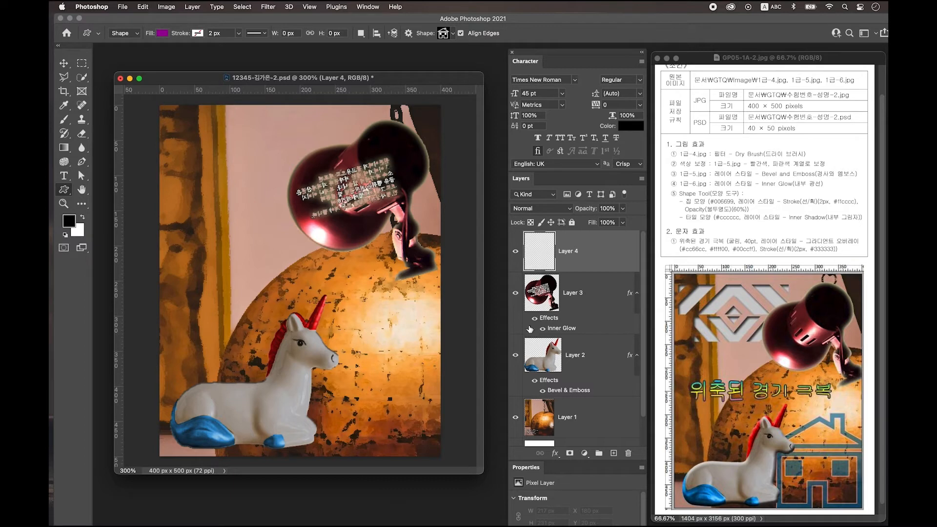
drag(327, 327, 483, 467)
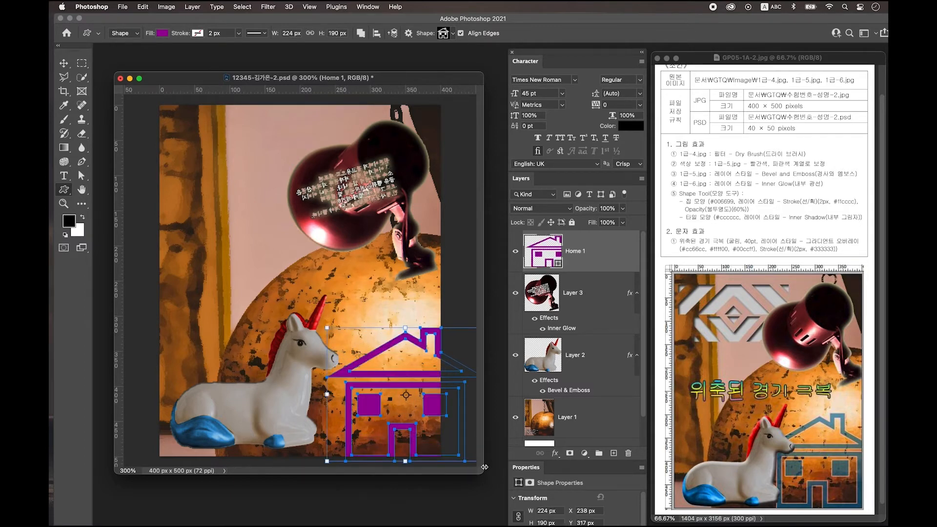
click(63, 64)
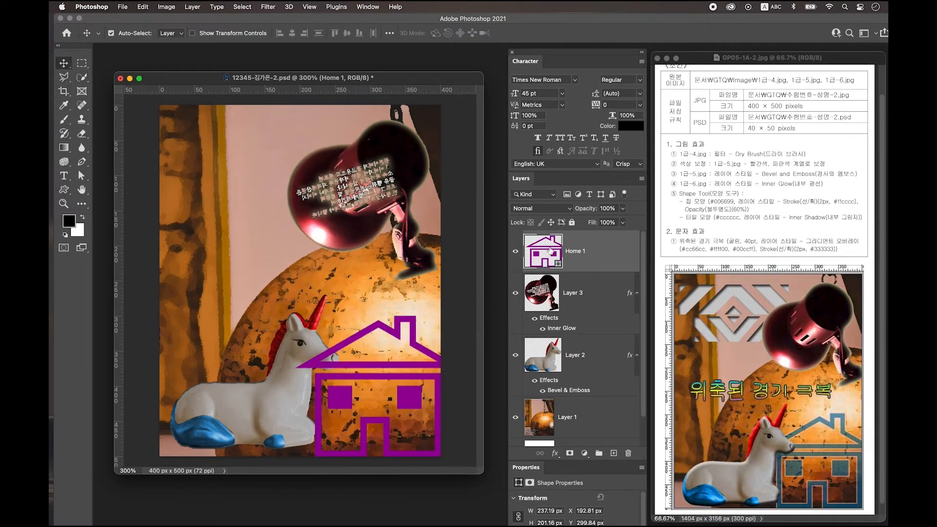
- Fill the house shape with dark blue #006699
double_click(551, 251)
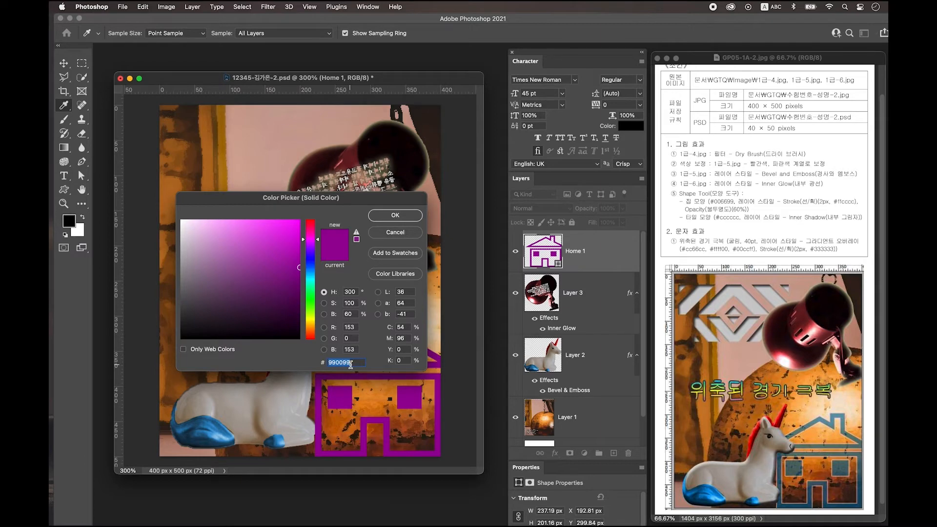
text(006699)
key(Return)
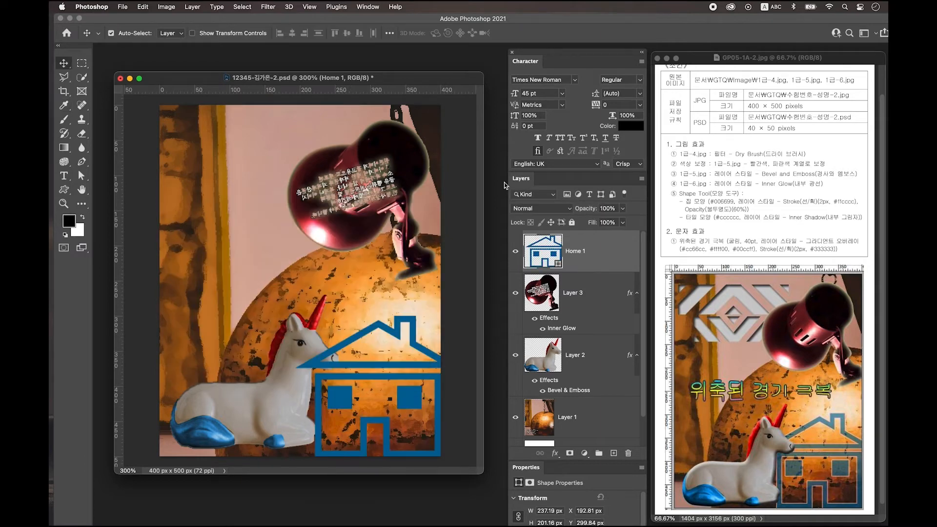
- Add a pale pink #ffcccc Stroke effect to the house layer
double_click(615, 253)
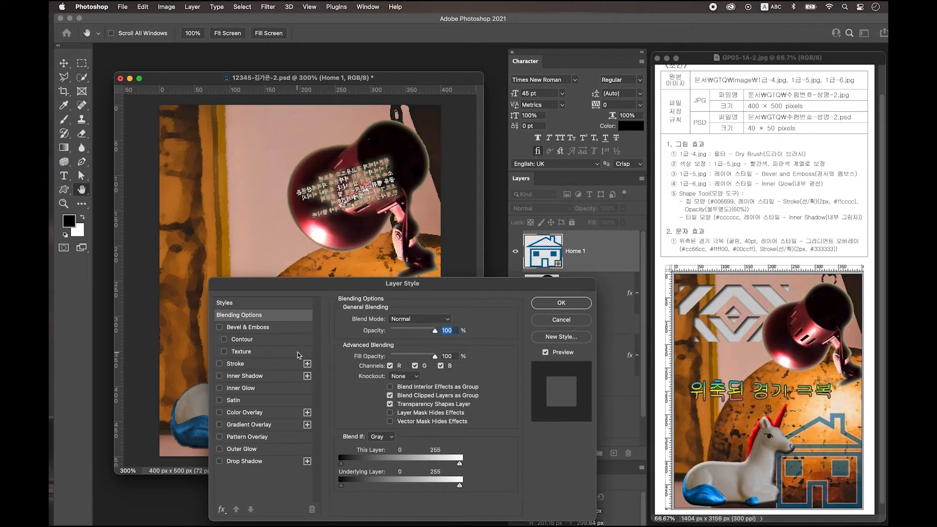
click(243, 365)
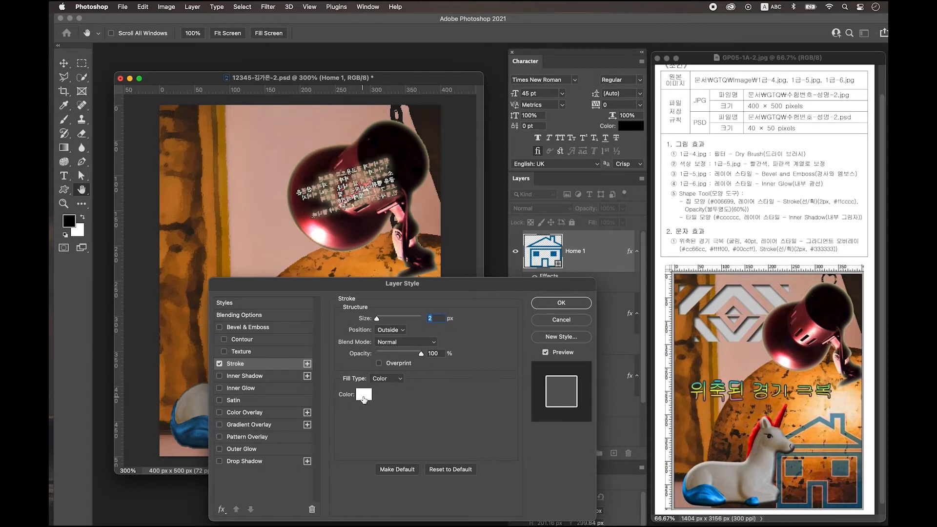
click(364, 395)
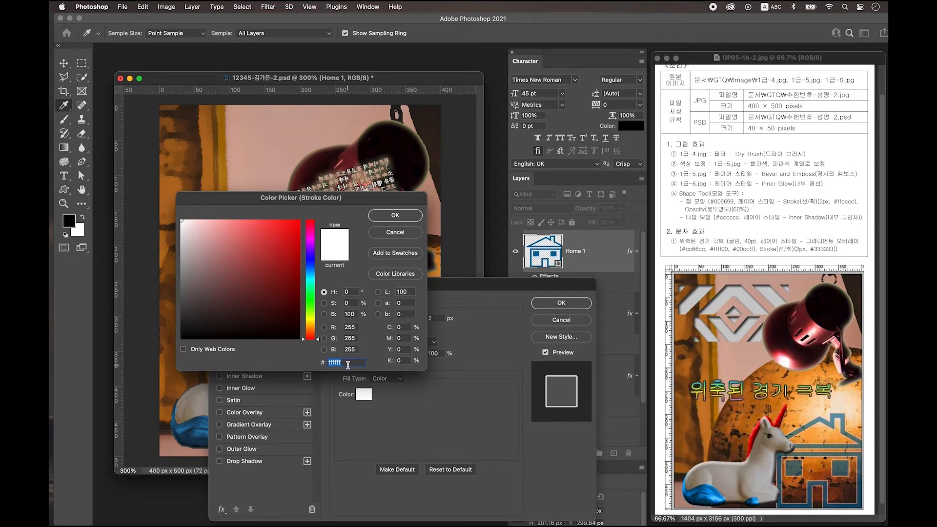
text(ffcccc)
key(Return)
key(Return)
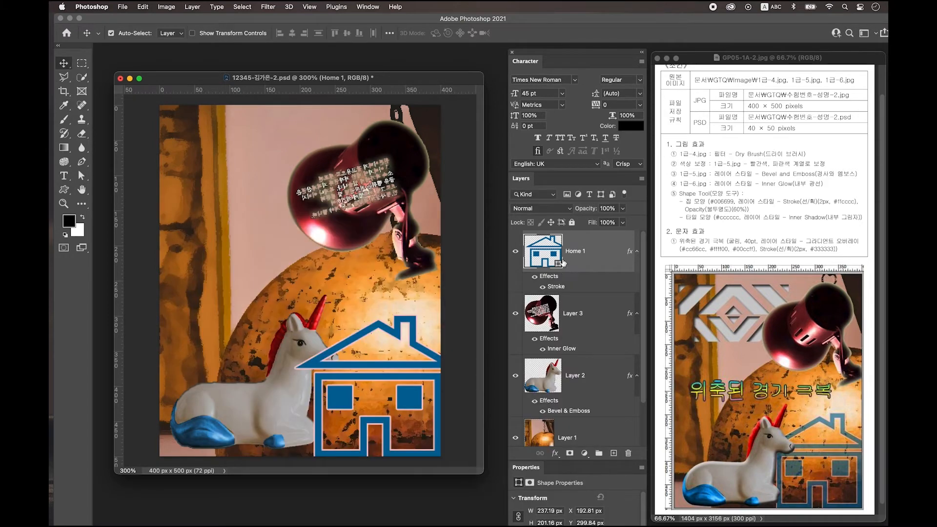
- Set the house layer to 60% opacity and move it below the unicorn
click(604, 208)
text(60)
key(Return)
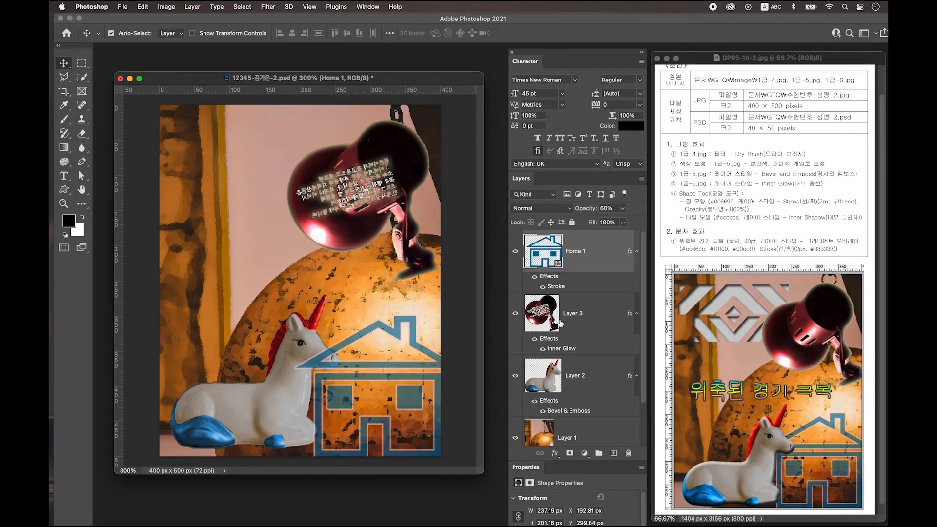
key(super+bracketleft)
key(super+bracketleft)
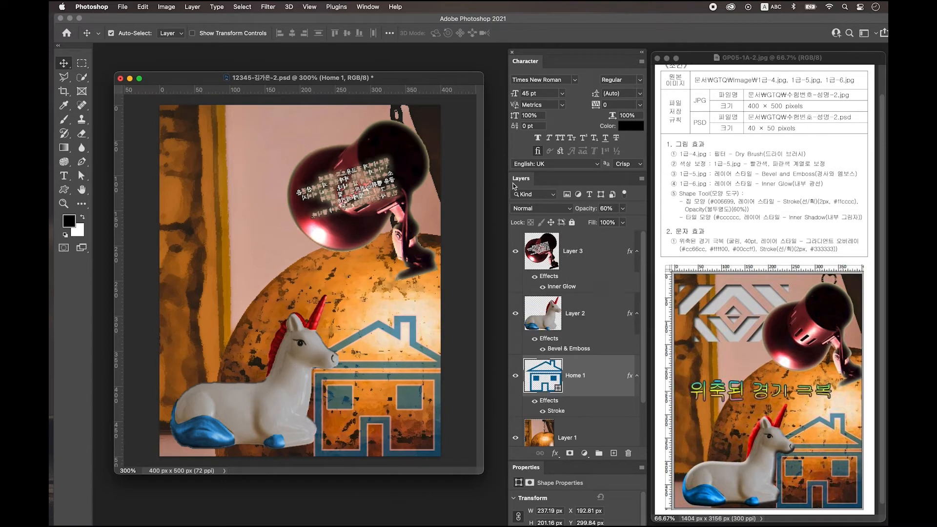
- Above the lamp layer, draw the wave-pattern custom shape across the top left
click(573, 251)
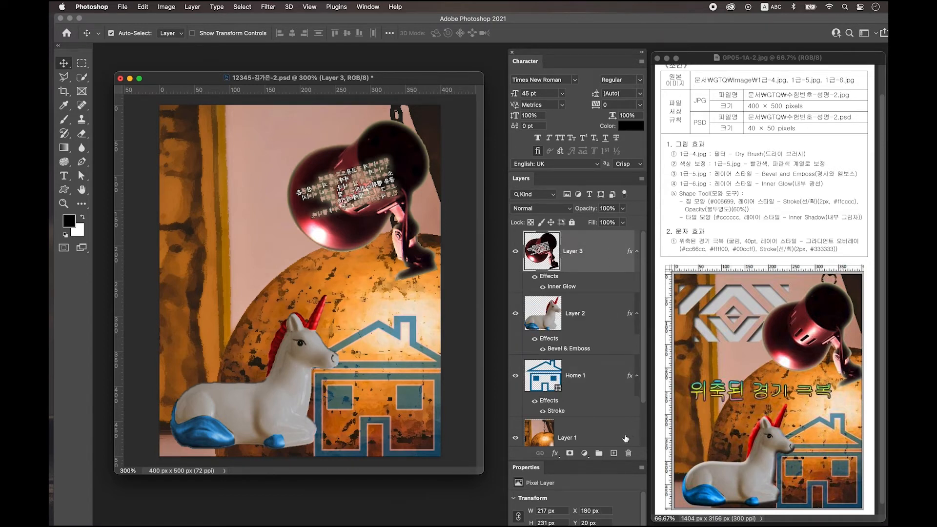
click(614, 454)
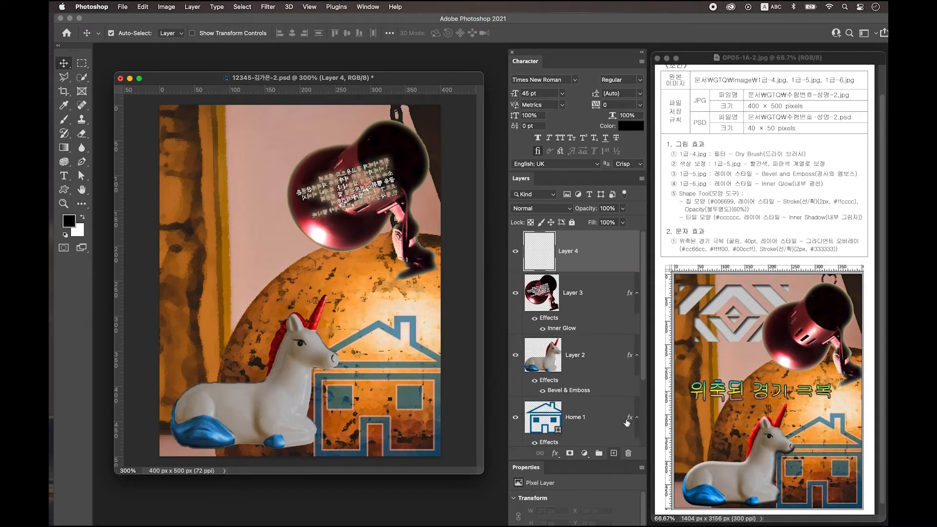
click(65, 192)
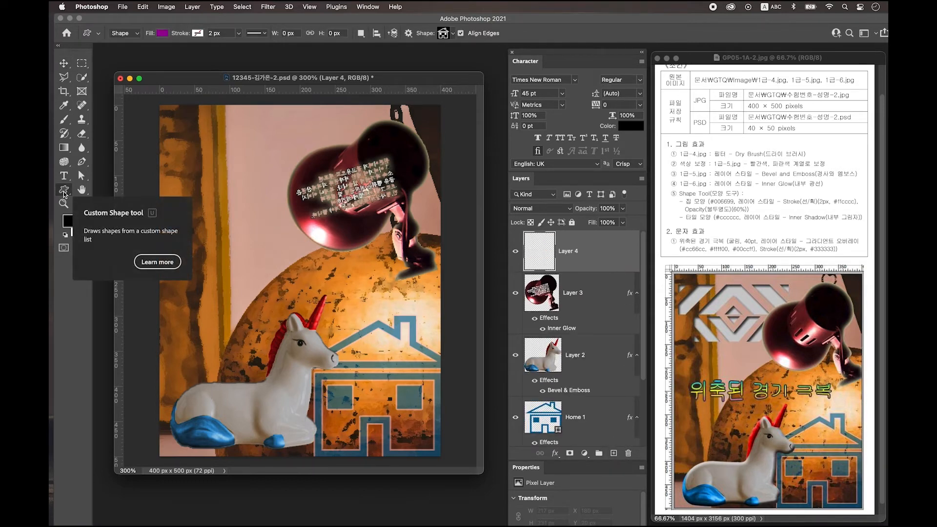
click(445, 34)
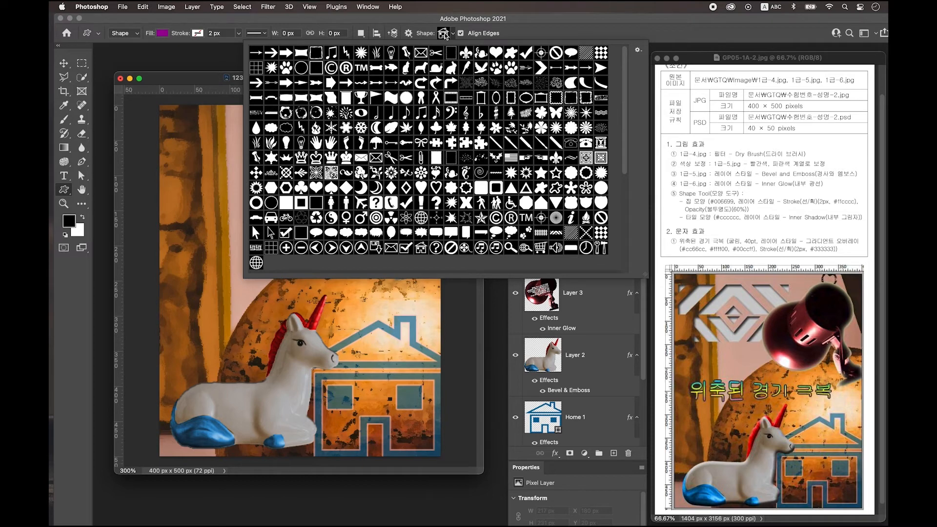
click(556, 233)
click(200, 126)
drag(203, 128, 380, 176)
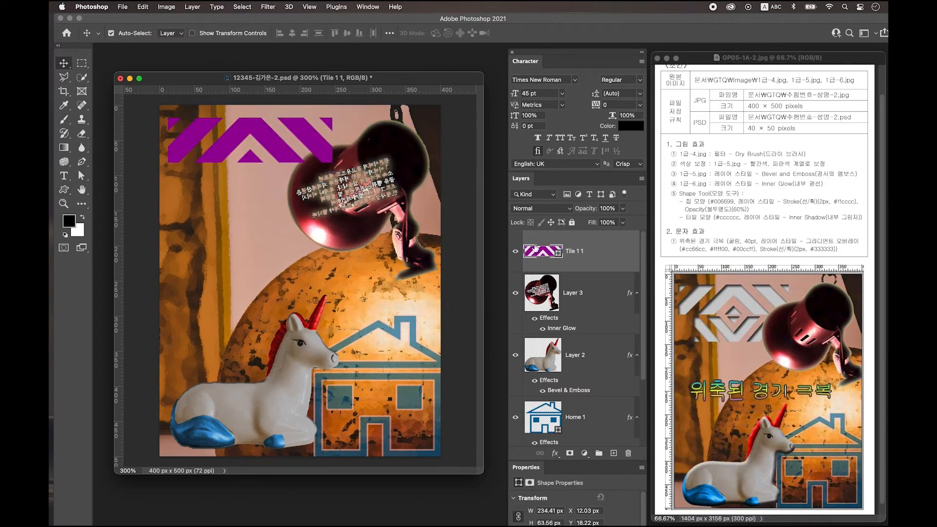
- Fill the Tile 1 1 shape light grey #cccccc and give it an Inner Shadow
double_click(542, 252)
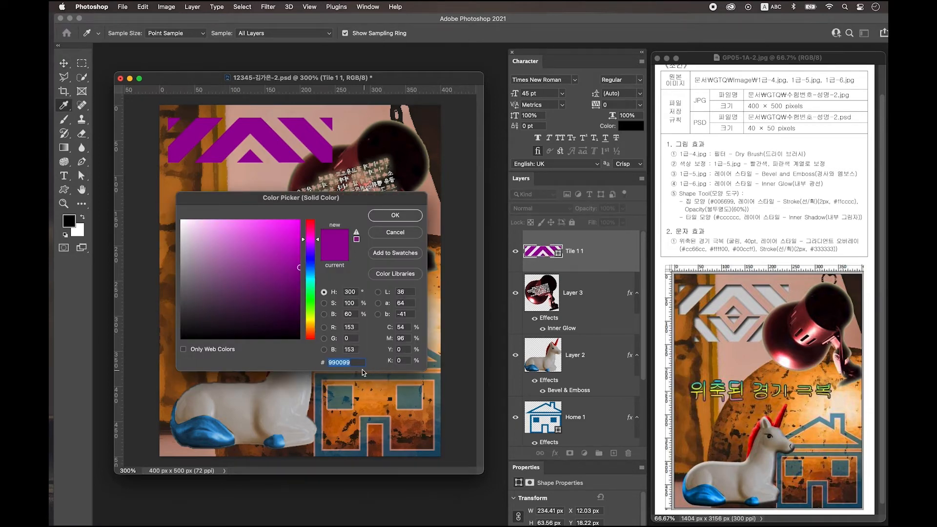
text(cccccc)
key(Return)
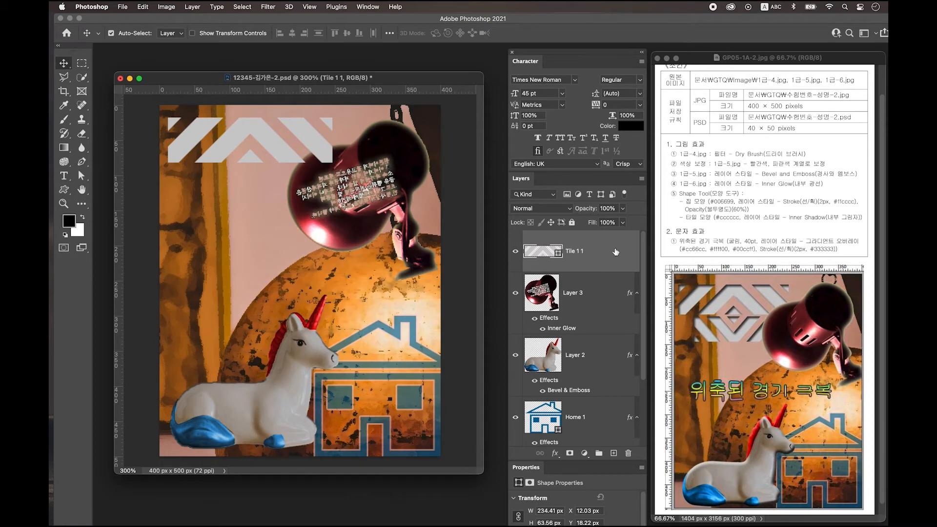
double_click(615, 252)
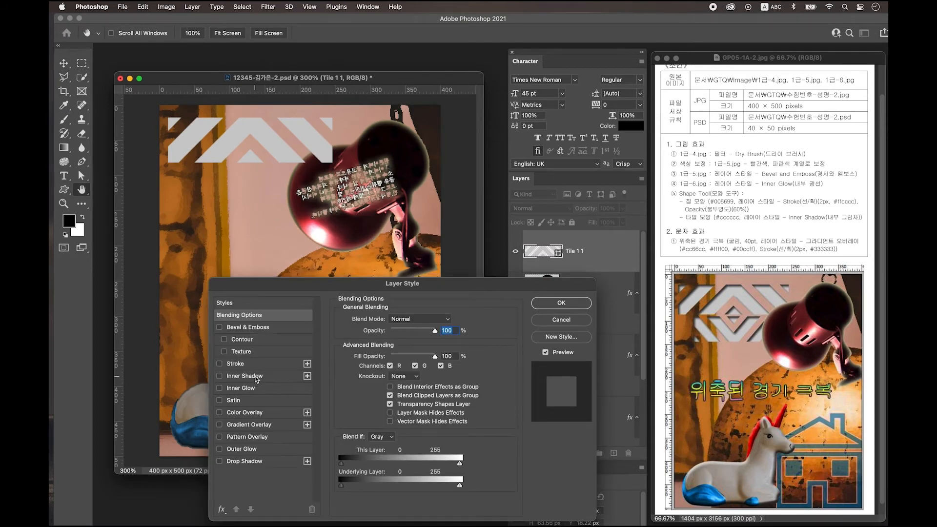
click(256, 376)
click(561, 303)
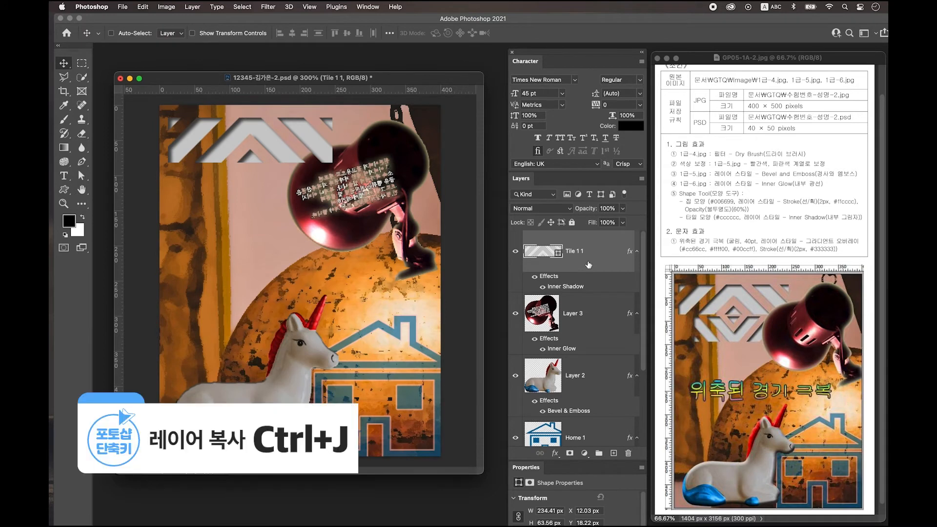
- Duplicate Tile 1 1, flip it vertically, shrink it to about 153×42 px below the original, then add Layer 4
key(super+j)
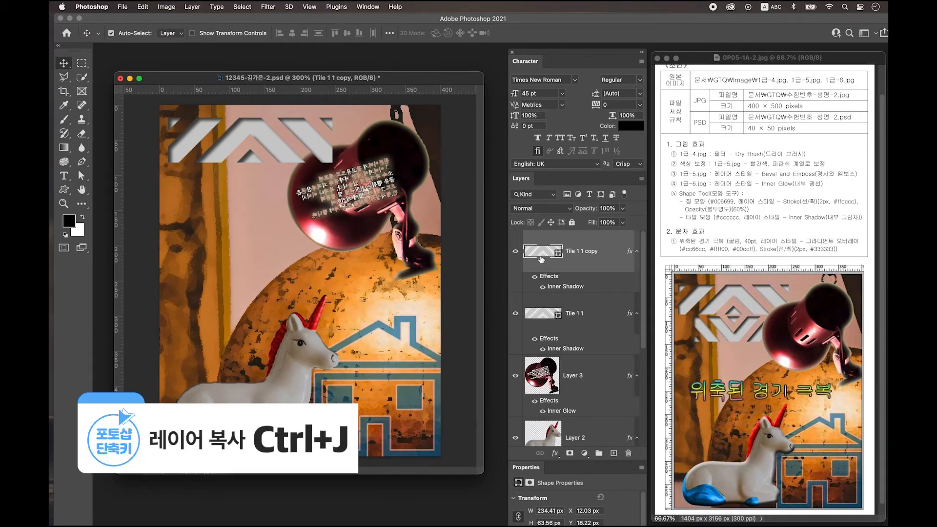
key(super+t)
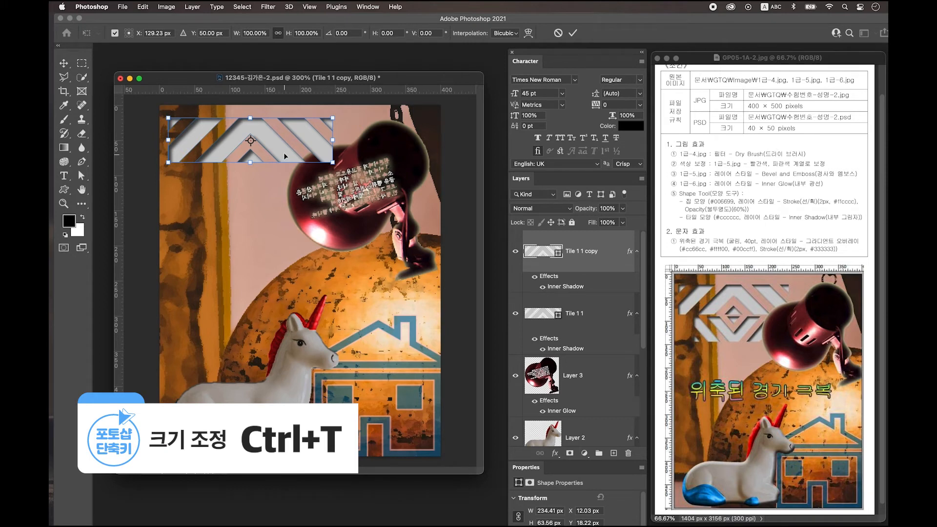
right_click(281, 151)
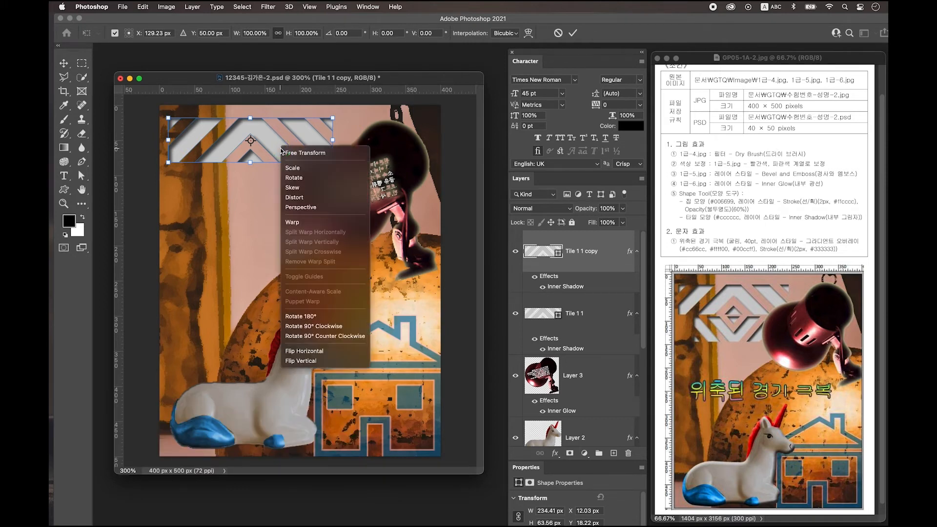
click(327, 360)
drag(264, 162, 265, 199)
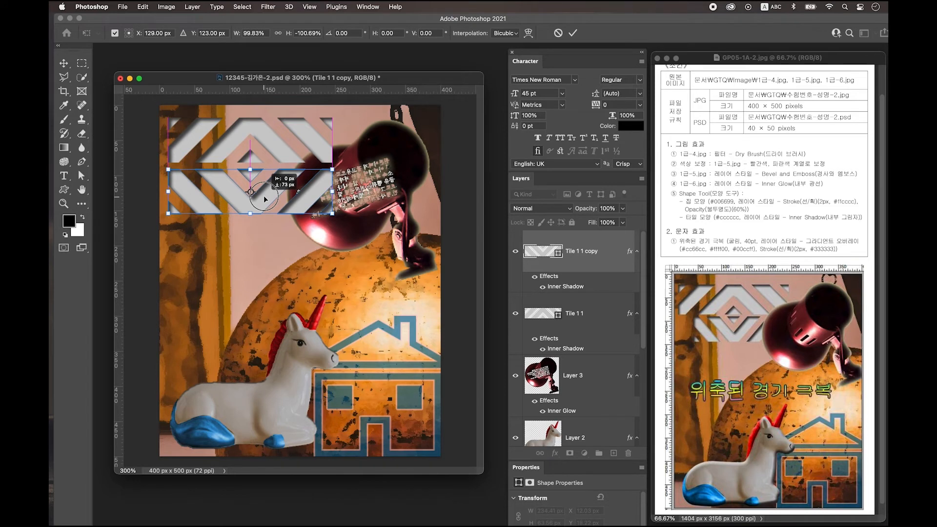
drag(168, 213, 197, 205)
drag(332, 205, 274, 190)
key(Return)
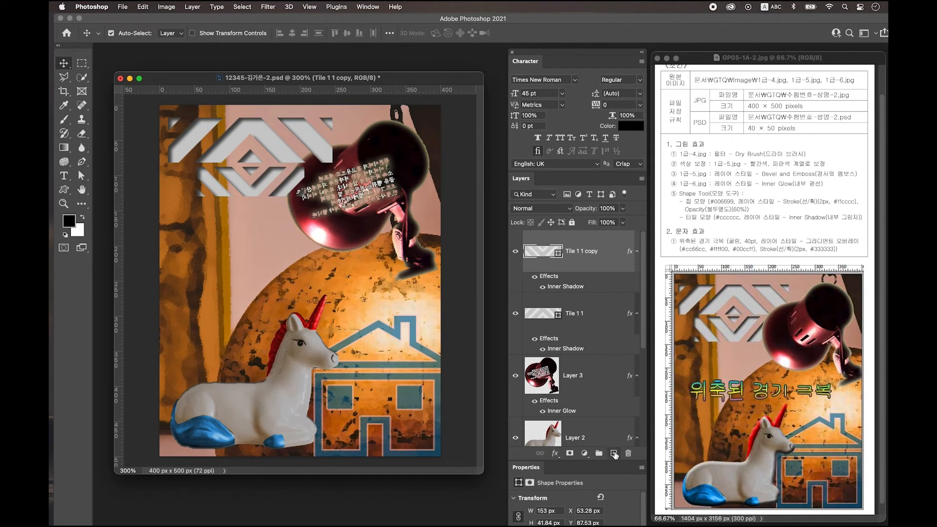
click(614, 454)
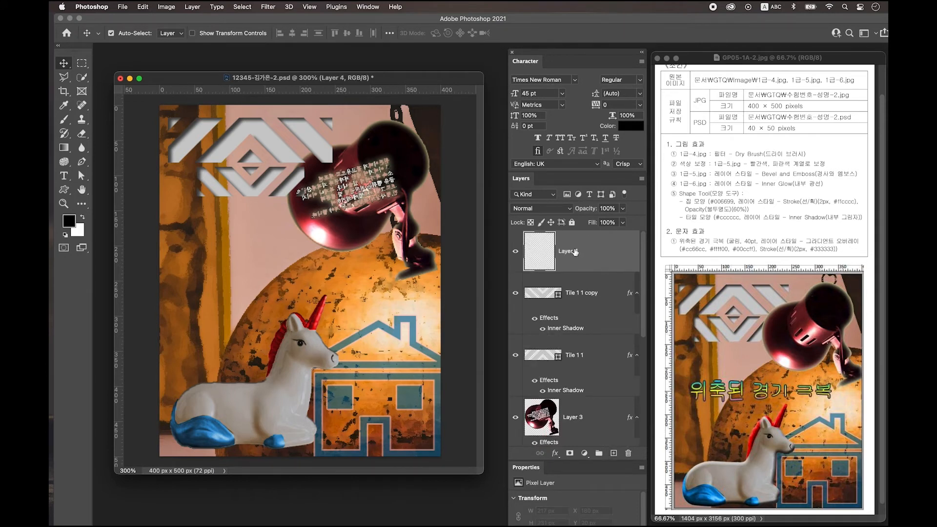
- Type the title '위축된 경기 극복' on the middle of the canvas
click(63, 176)
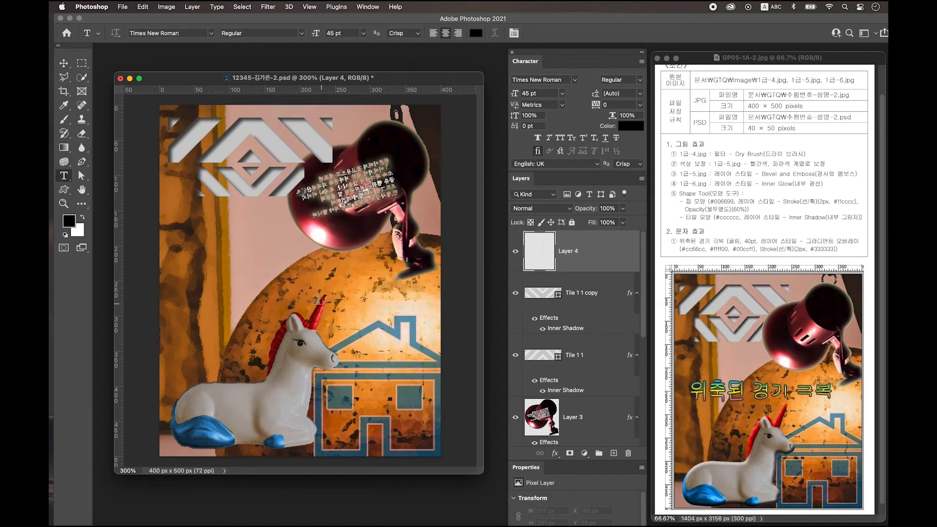
click(267, 269)
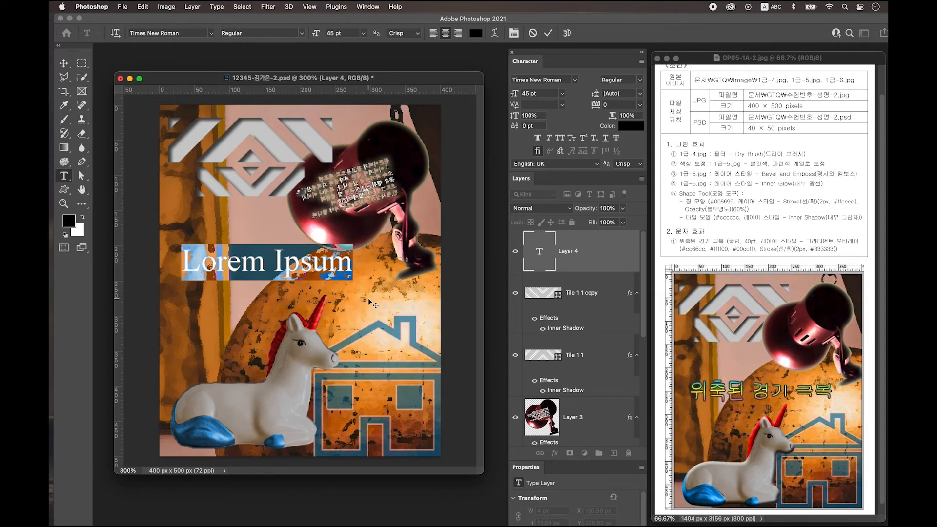
key(ctrl+space)
text(위)
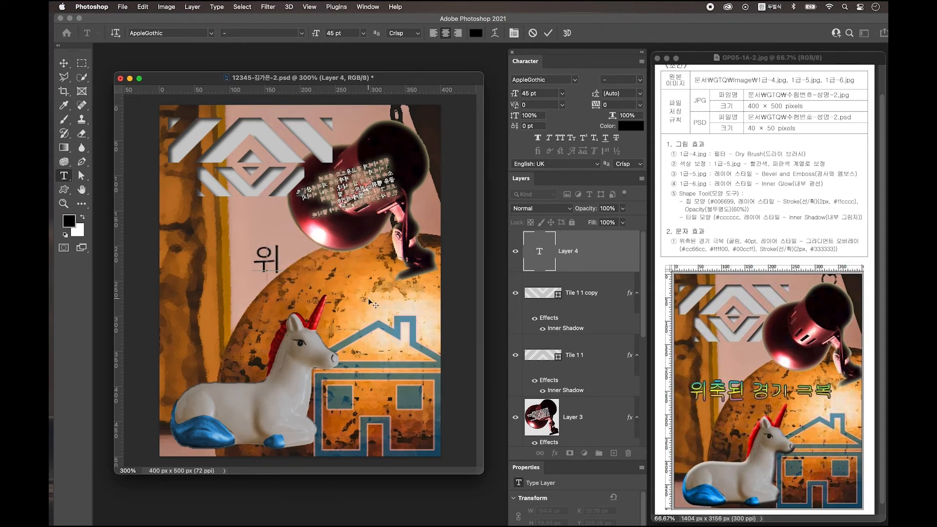
text(축된 경기 극복)
key(super+Return)
key(v)
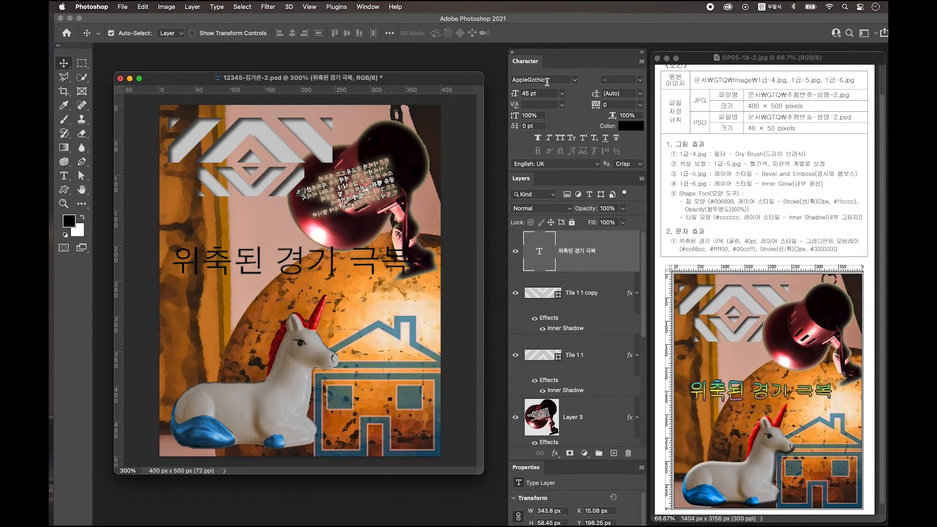
- Set the title font to 조선굴림체 at 40 pt
click(574, 80)
click(539, 91)
key(ctrl+space)
click(537, 92)
text(40)
key(Return)
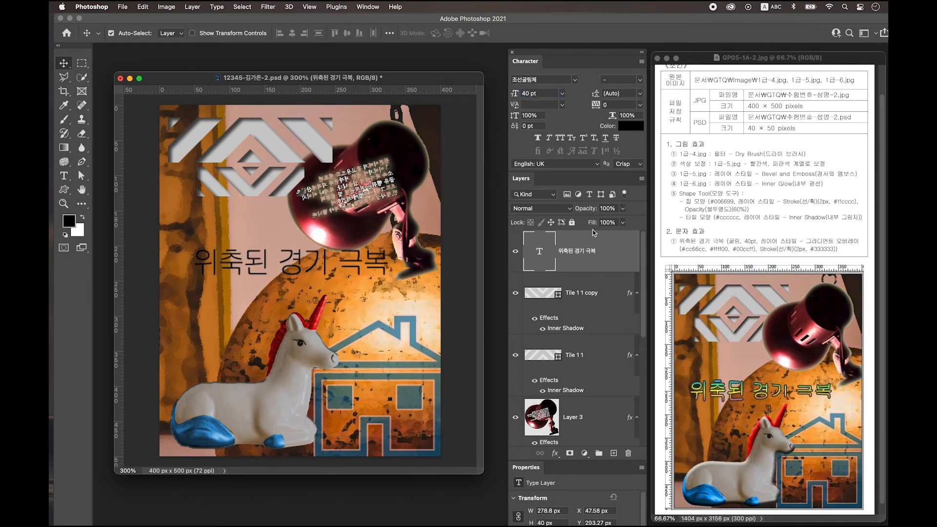
- Add a Gradient Overlay to the title with a magenta #cc66cc left stop
double_click(622, 256)
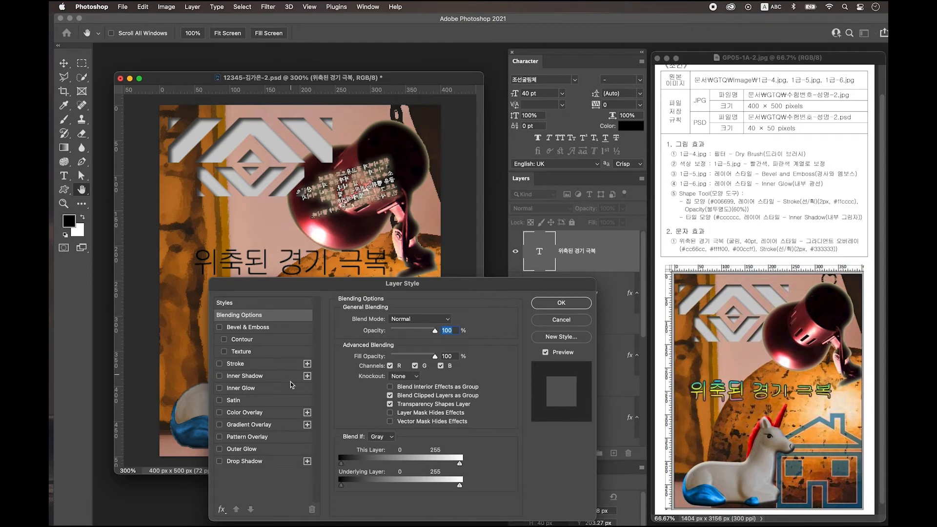
click(251, 428)
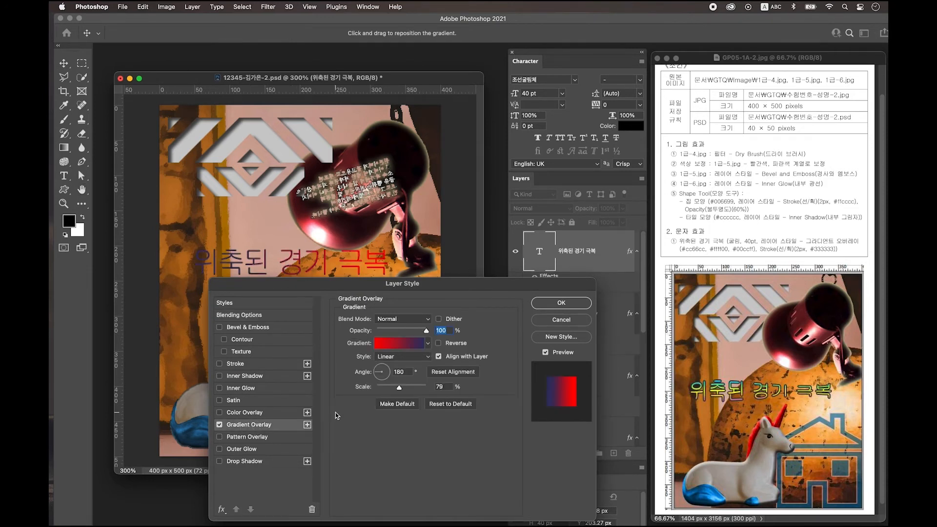
click(395, 346)
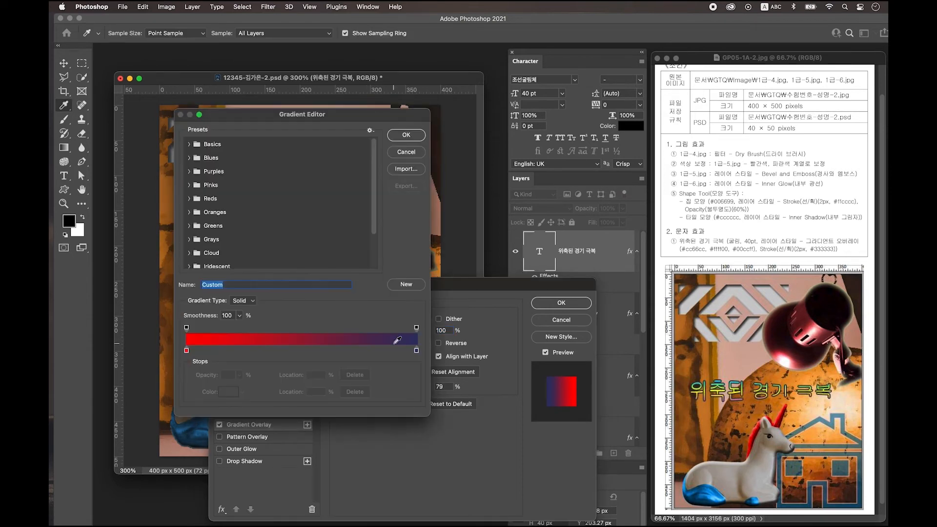
double_click(186, 351)
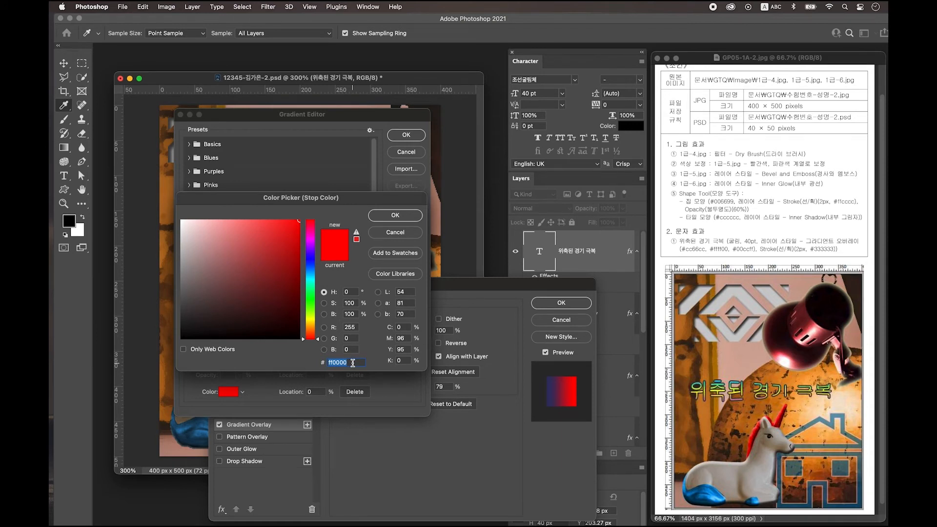
text(cc66cc)
key(Return)
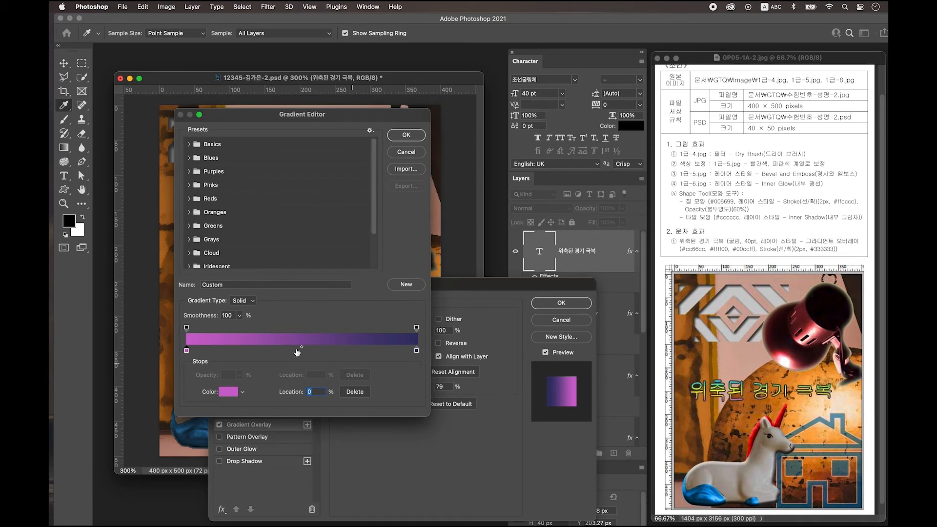
- Add a yellow #ffff00 stop at 50% and set the gradient angle to 90°
click(296, 350)
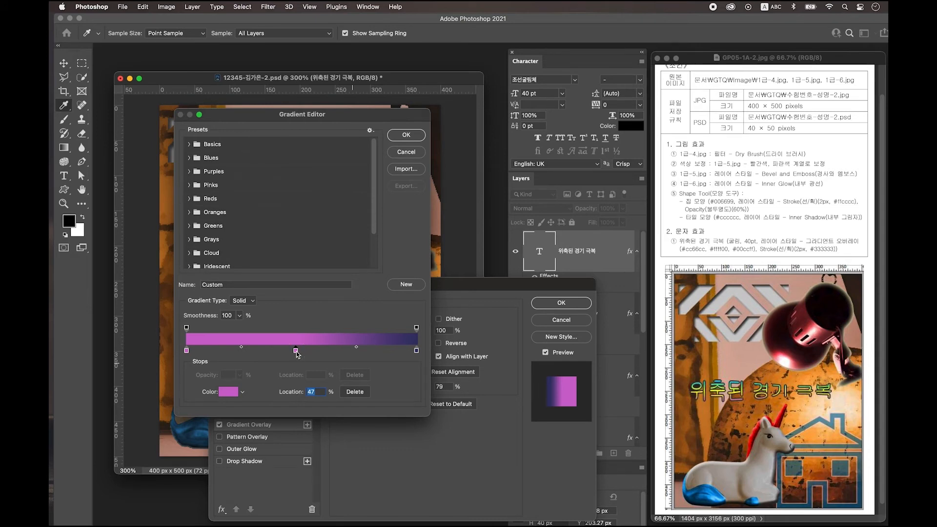
double_click(296, 350)
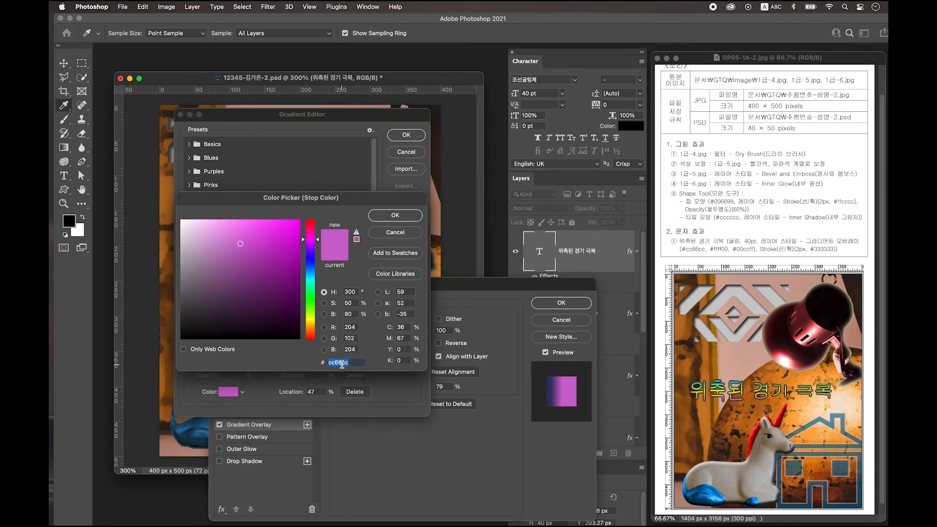
text(ff)
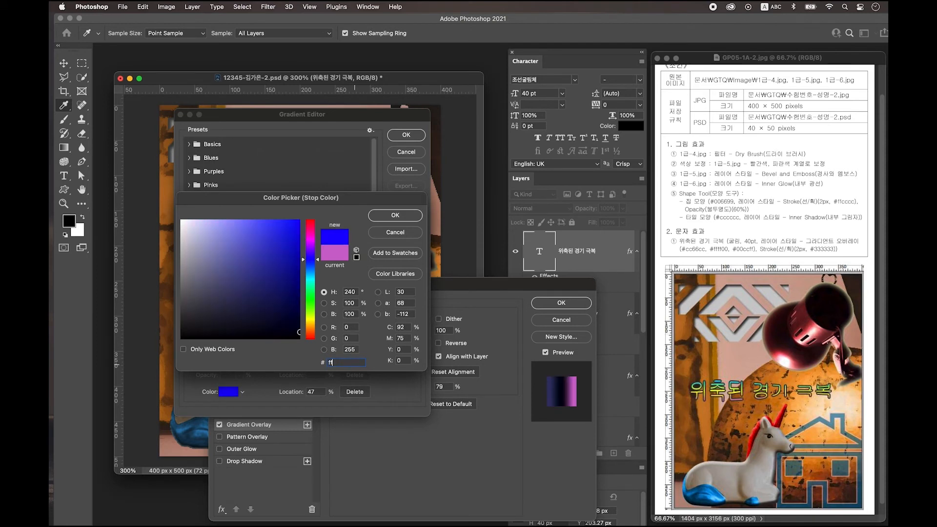
text(ff00)
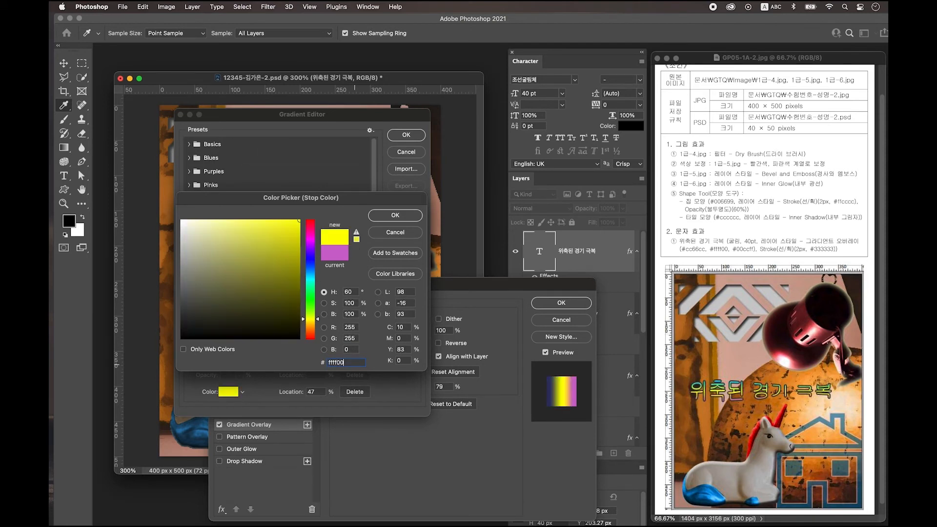
key(Return)
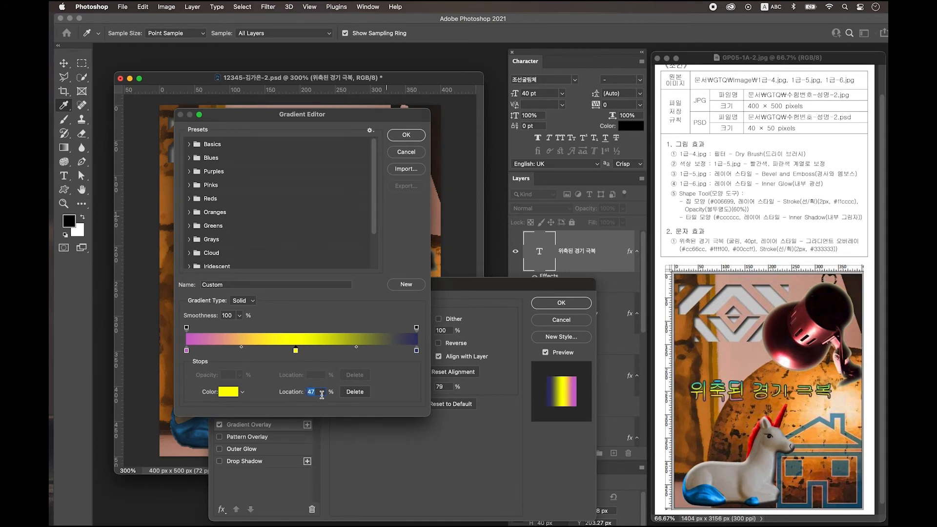
text(50)
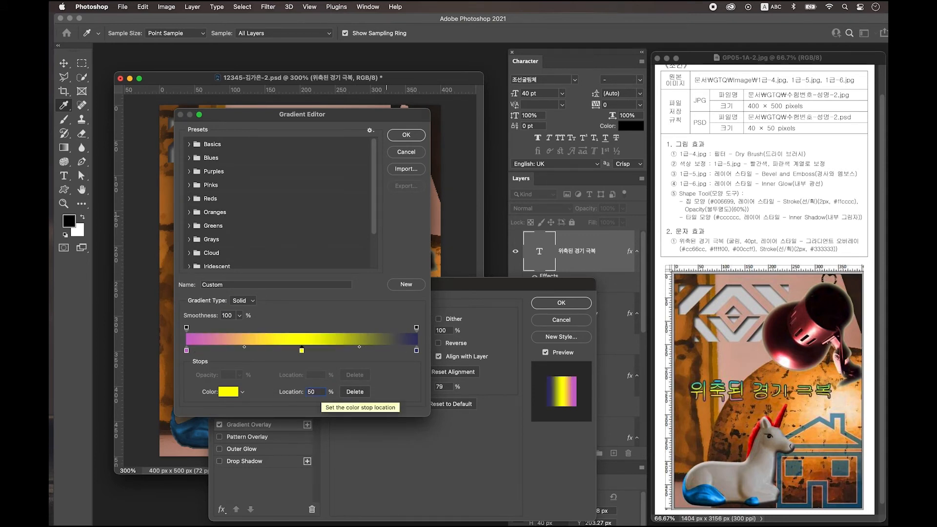
key(Return)
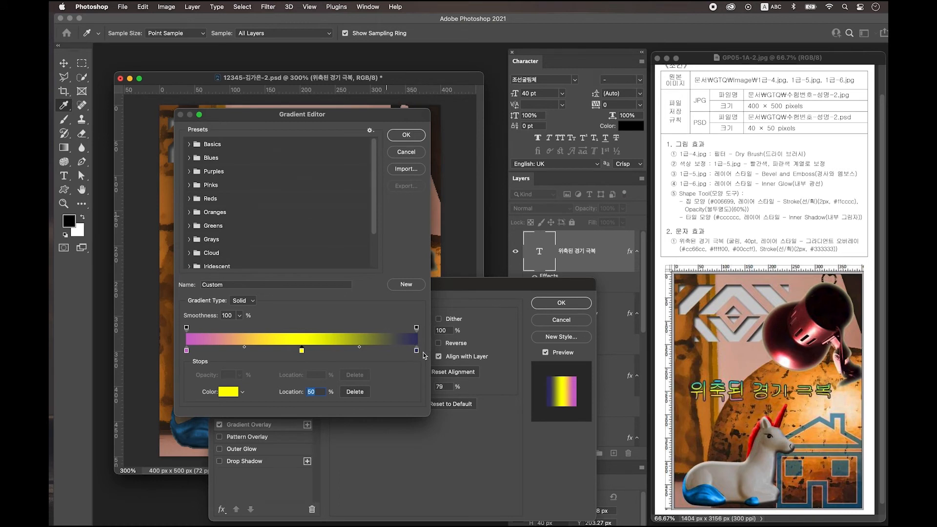
double_click(417, 351)
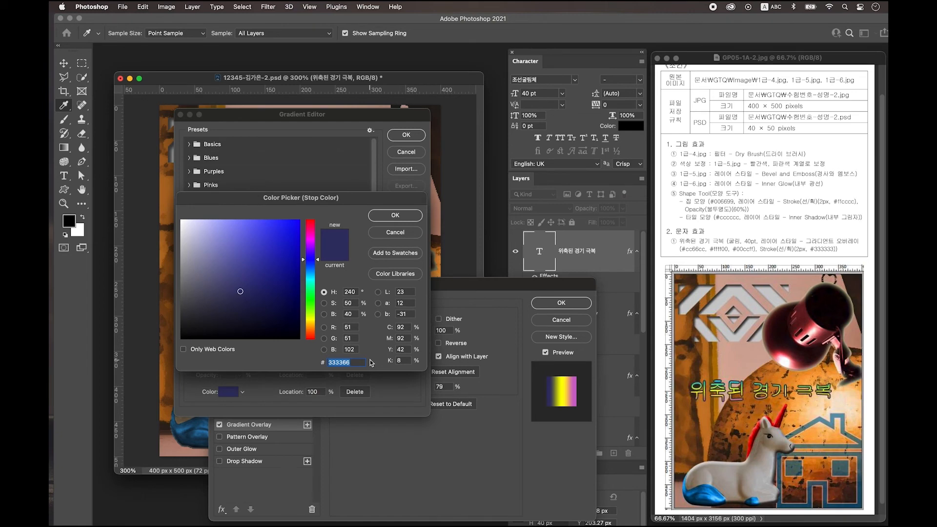
key(Escape)
key(Escape)
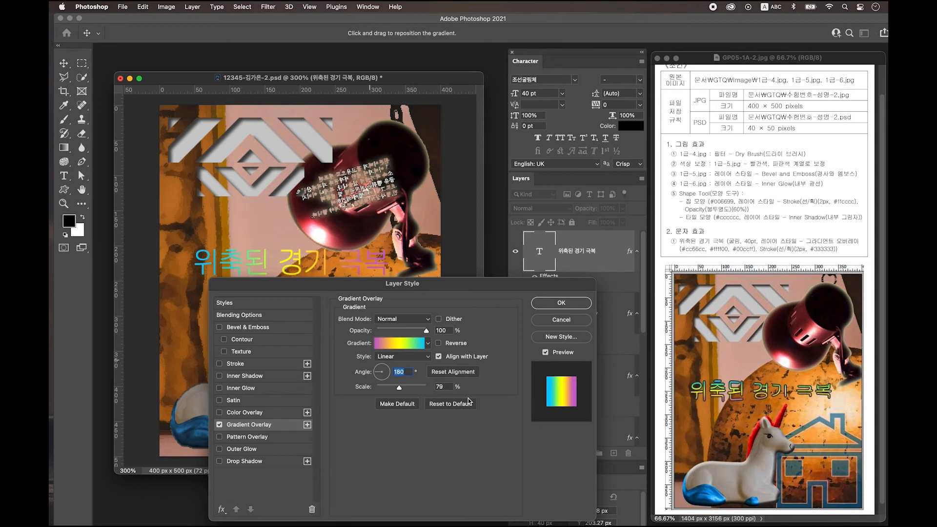
text(90)
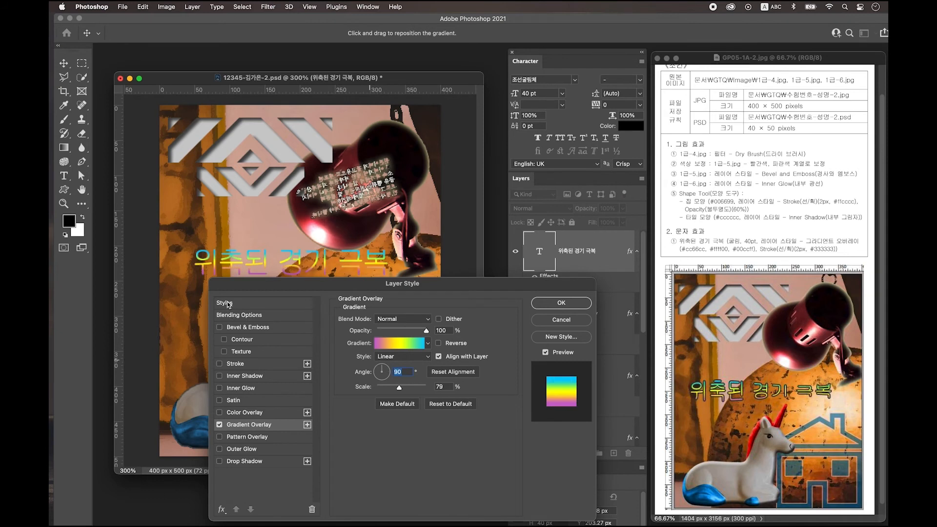
- Outline the title with a 2 px dark grey #333333 stroke and confirm the layer effects
click(245, 365)
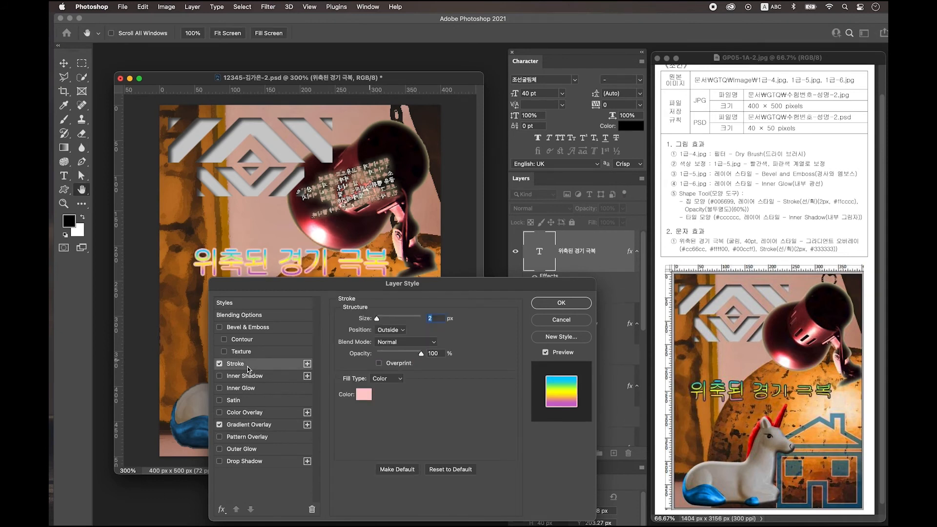
click(365, 396)
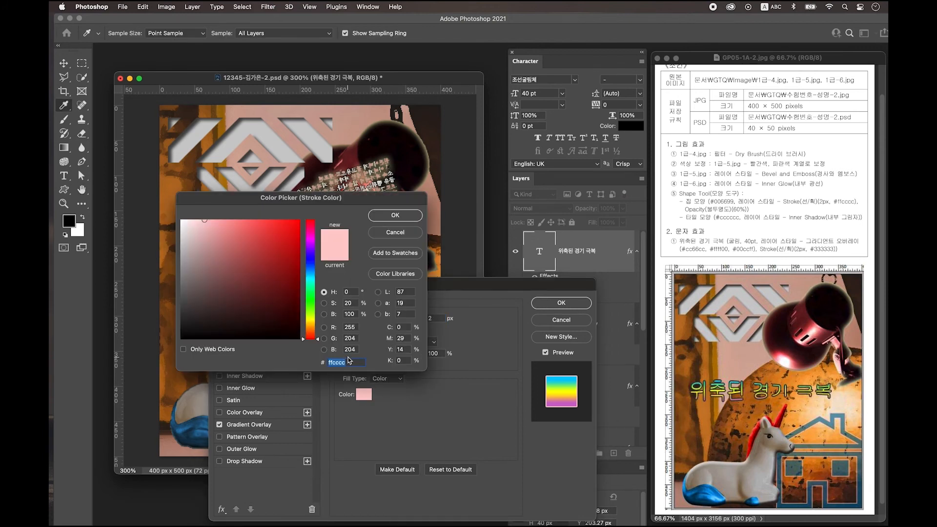
text(333333)
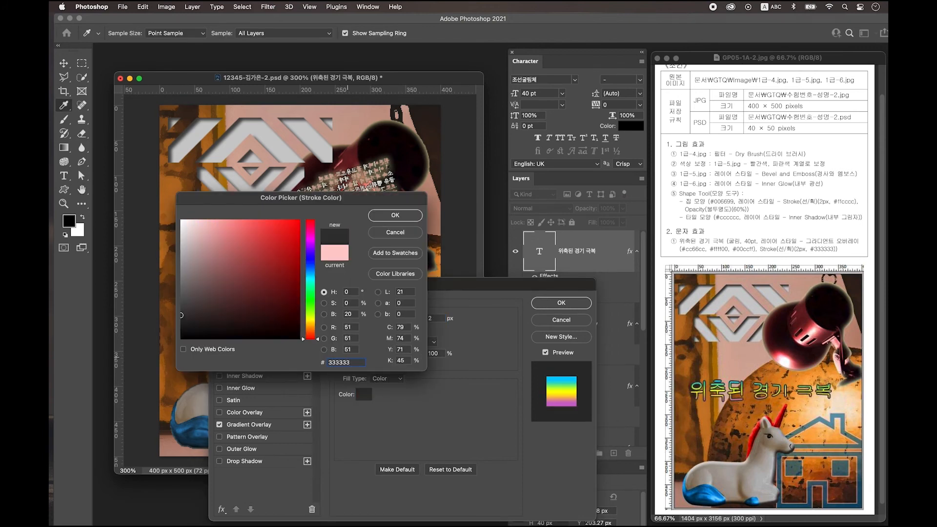
key(Return)
key(Return)
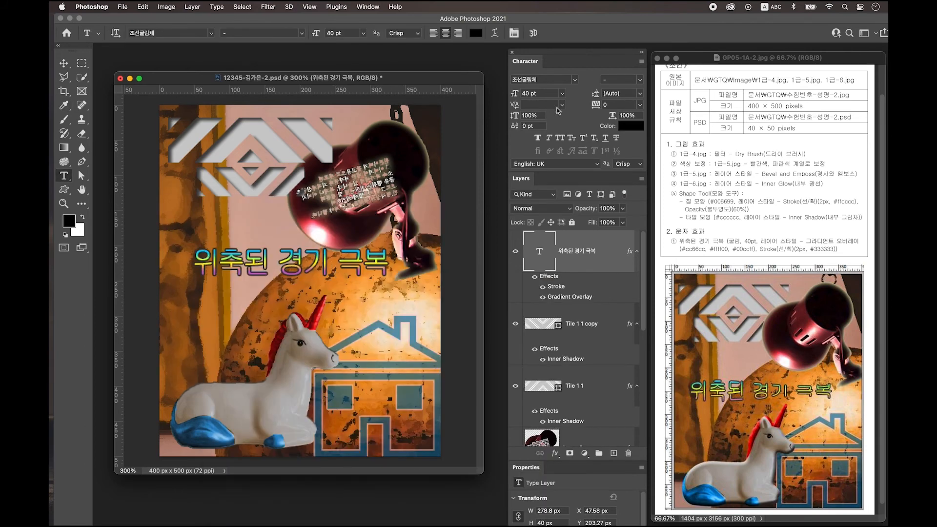
- Warp the Korean title with the Fish style, bend reduced from +50 to +38%
click(495, 36)
click(485, 90)
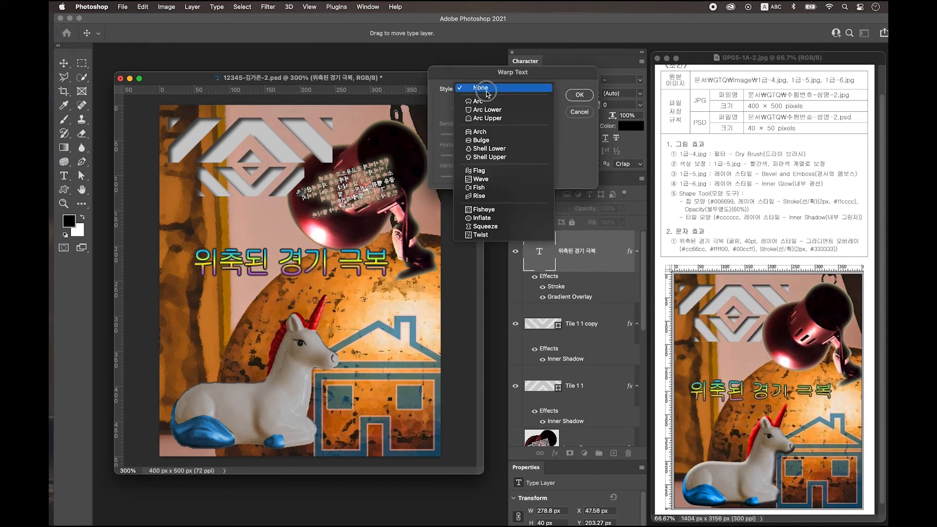
click(487, 189)
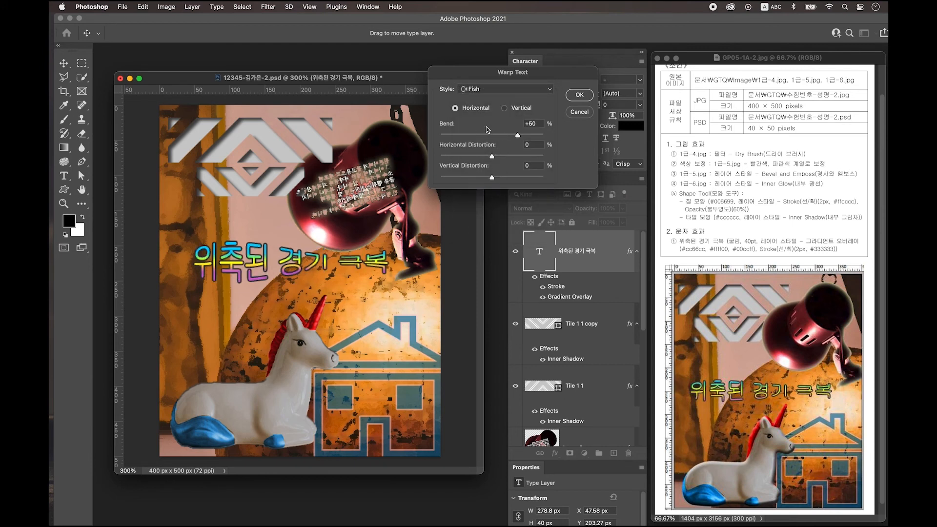
drag(517, 135, 510, 136)
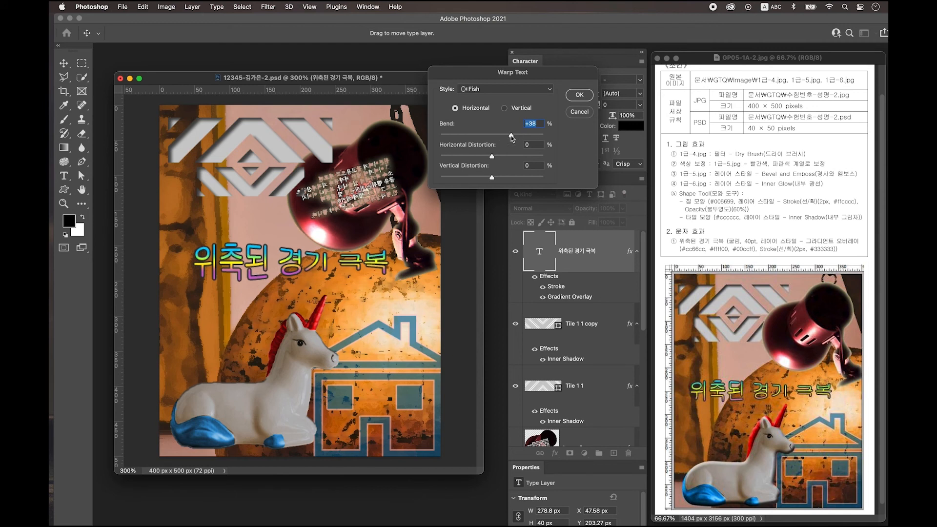
key(Return)
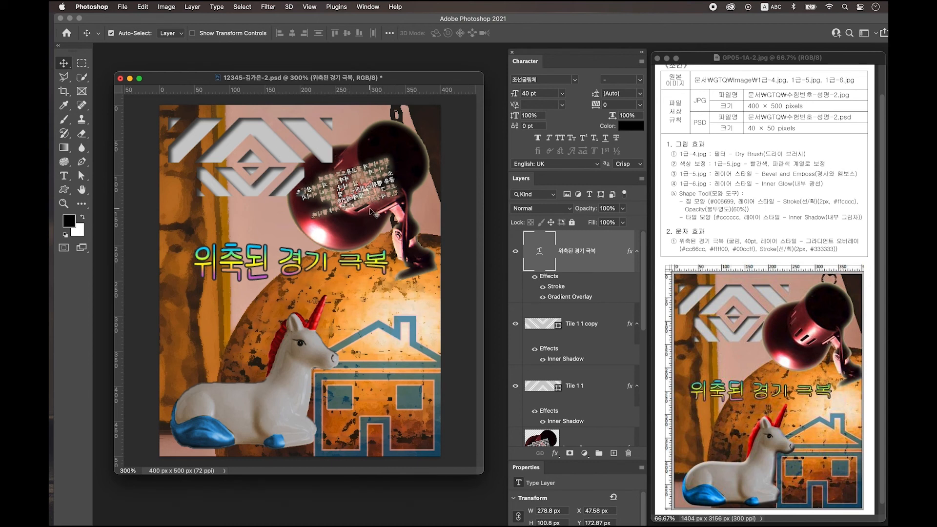
- Bring the lamp layer, Layer 3, to the top of the layer stack
click(377, 172)
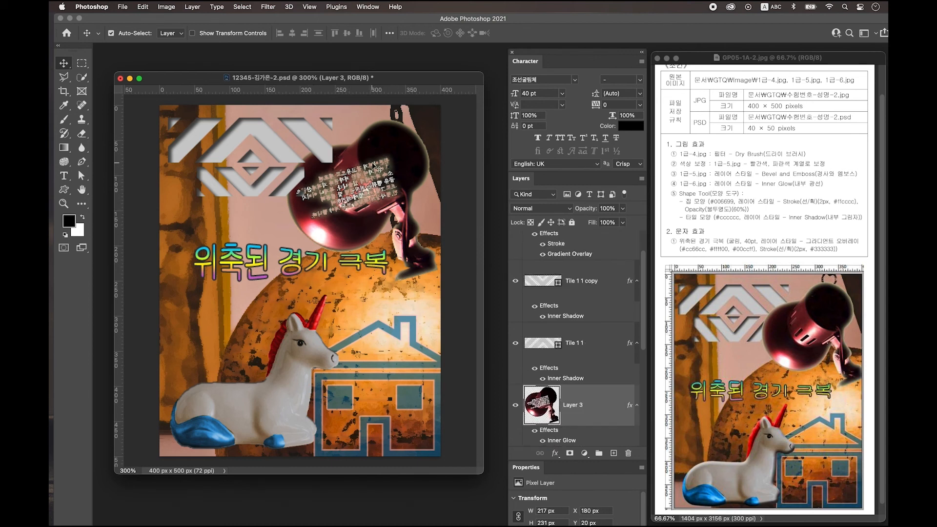
key(super+shift+bracketright)
drag(348, 422, 344, 427)
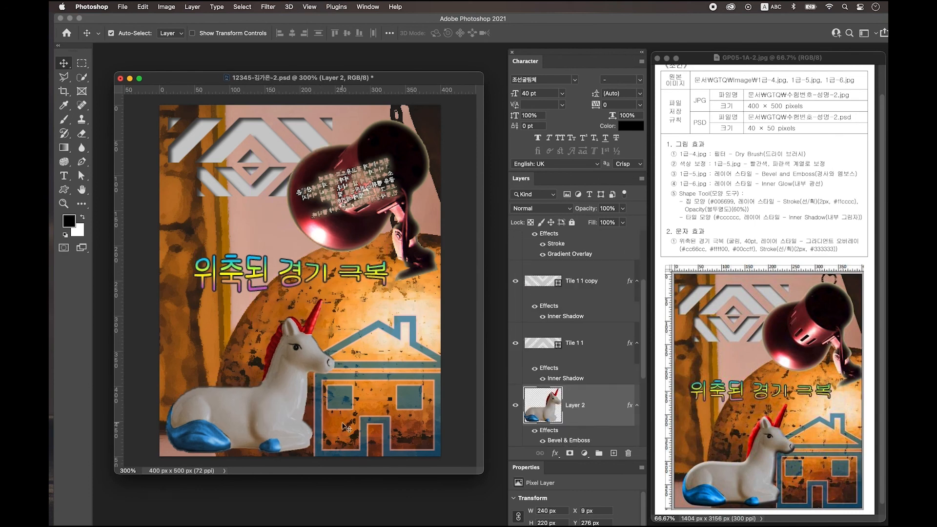
click(459, 300)
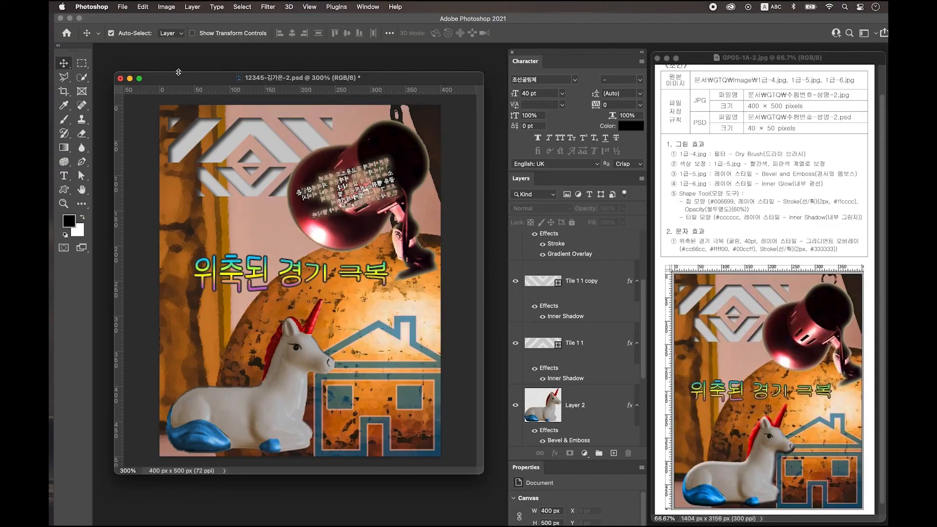
- Save a JPEG copy to the computer without the ' copy' suffix, at quality 12
click(124, 8)
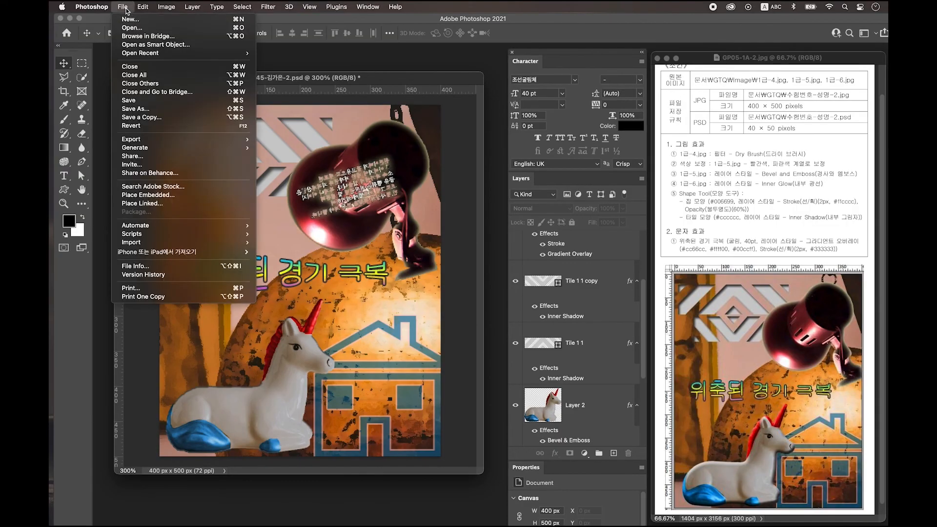
click(172, 118)
click(491, 348)
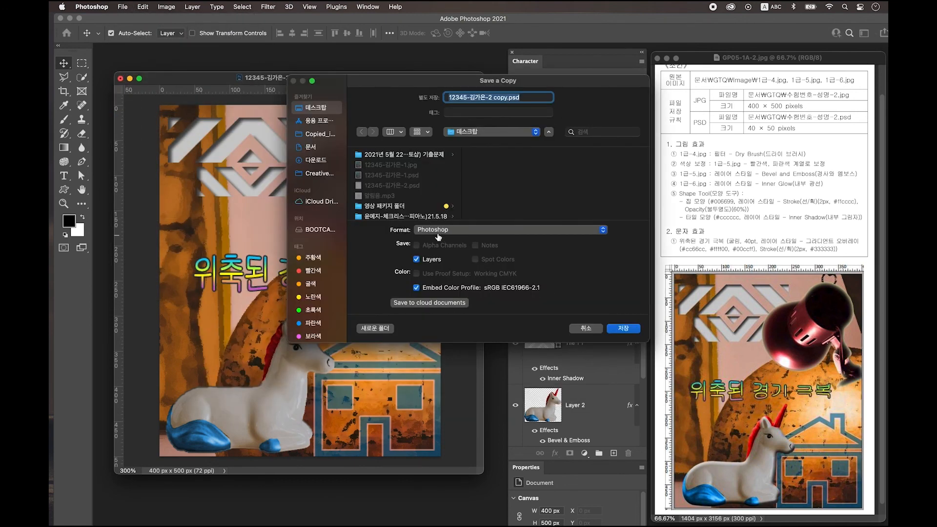
click(440, 232)
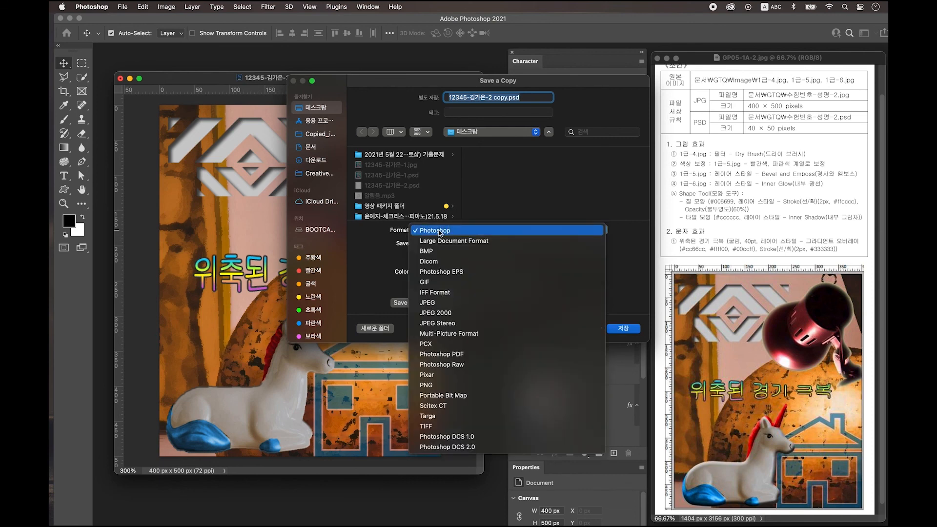
click(444, 304)
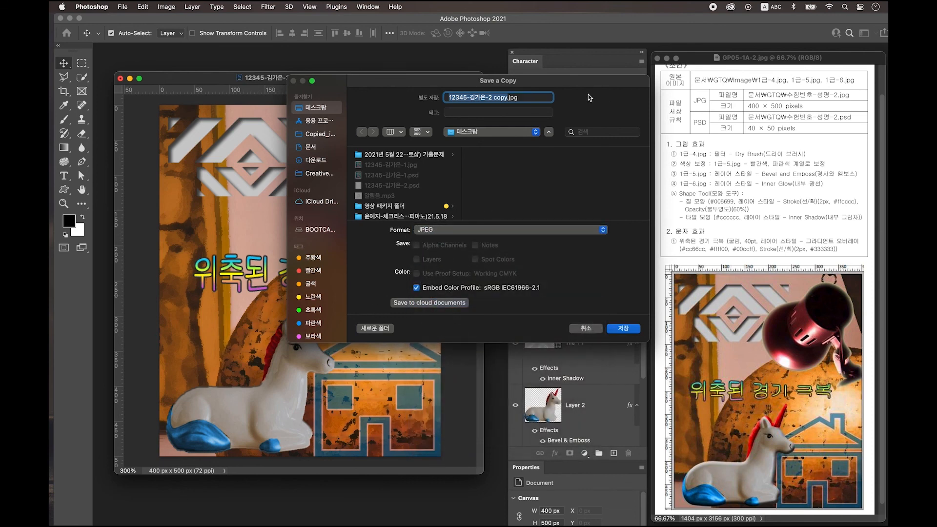
click(504, 98)
key(BackSpace)
key(BackSpace)
key(BackSpace)
key(BackSpace)
key(BackSpace)
click(630, 330)
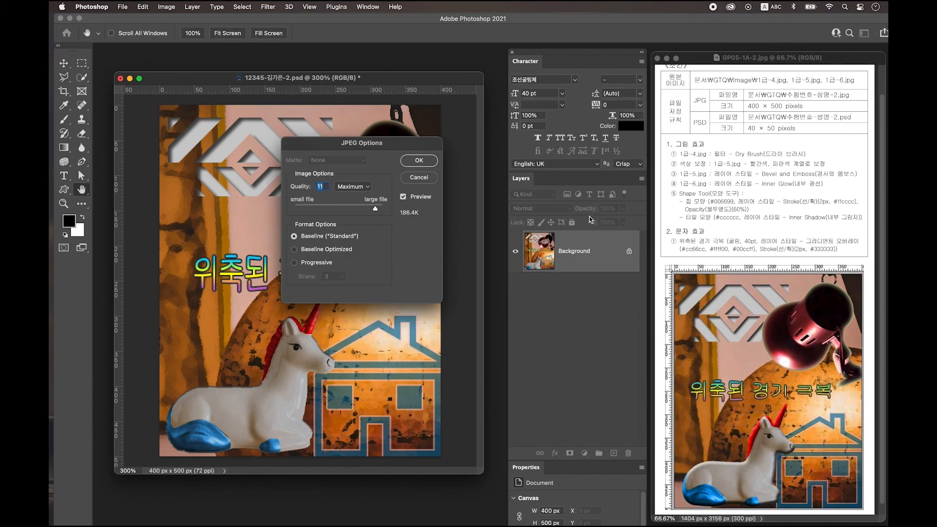
click(375, 208)
drag(375, 208, 385, 207)
- Confirm the JPEG options, then resize the image to 40×50 px with width 40
click(419, 160)
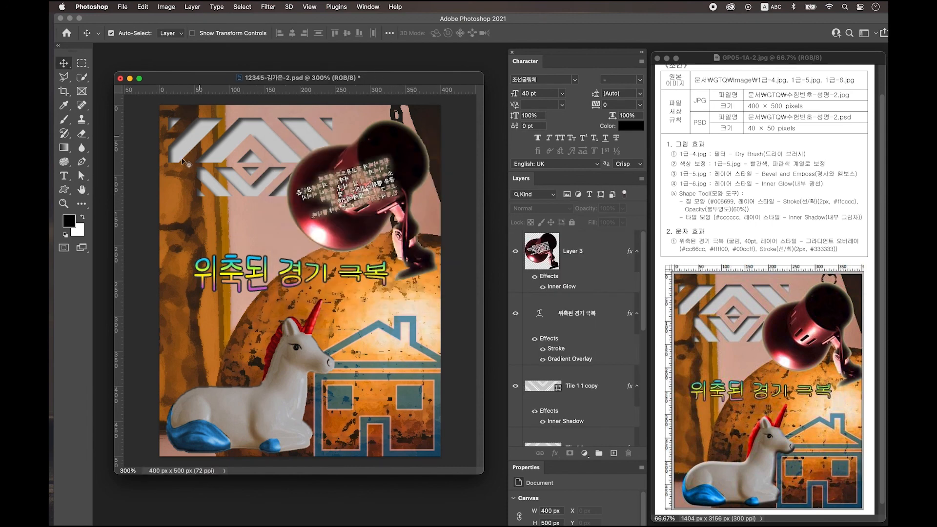
click(170, 8)
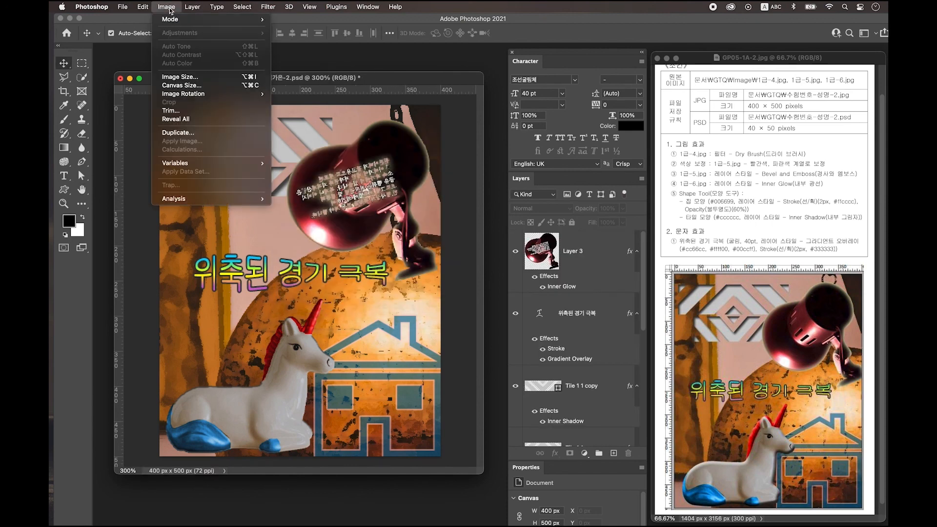
click(179, 77)
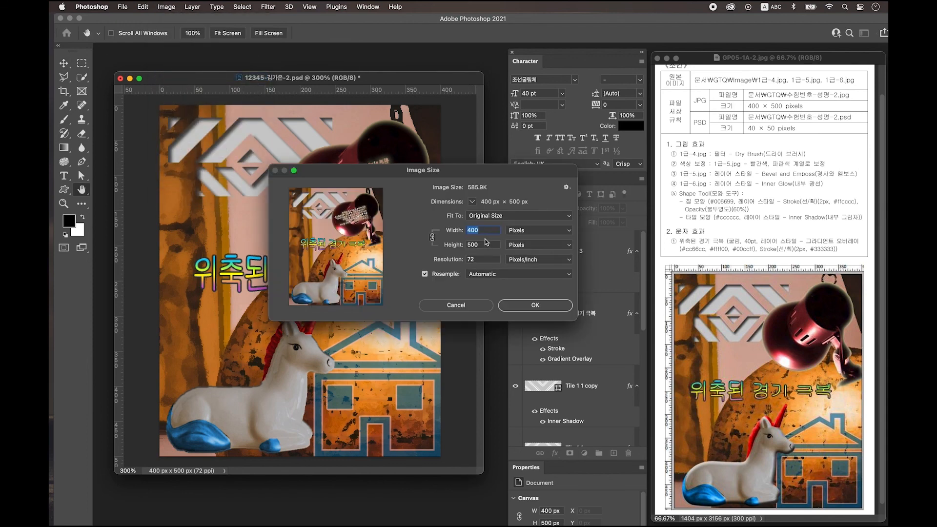
text(40)
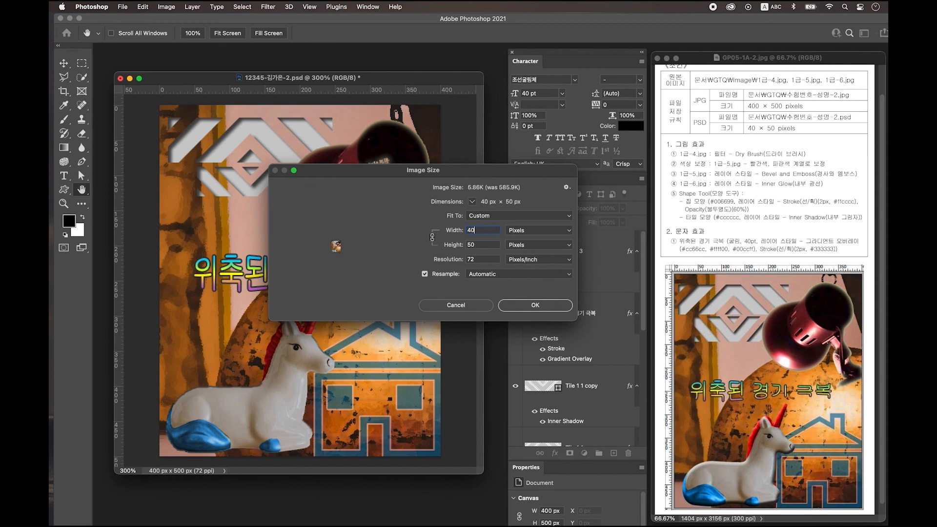
click(547, 306)
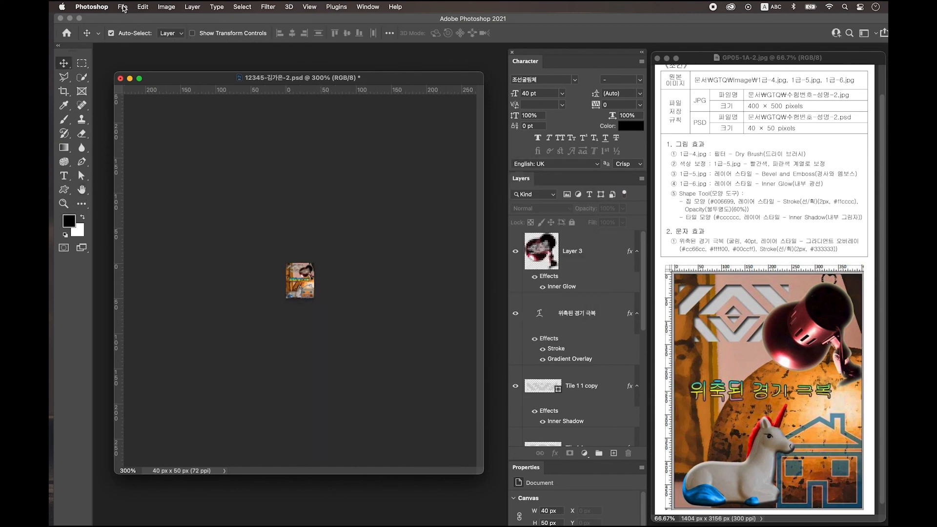
- Save the resized document as a PSD, accepting the compatibility options
click(122, 6)
click(151, 105)
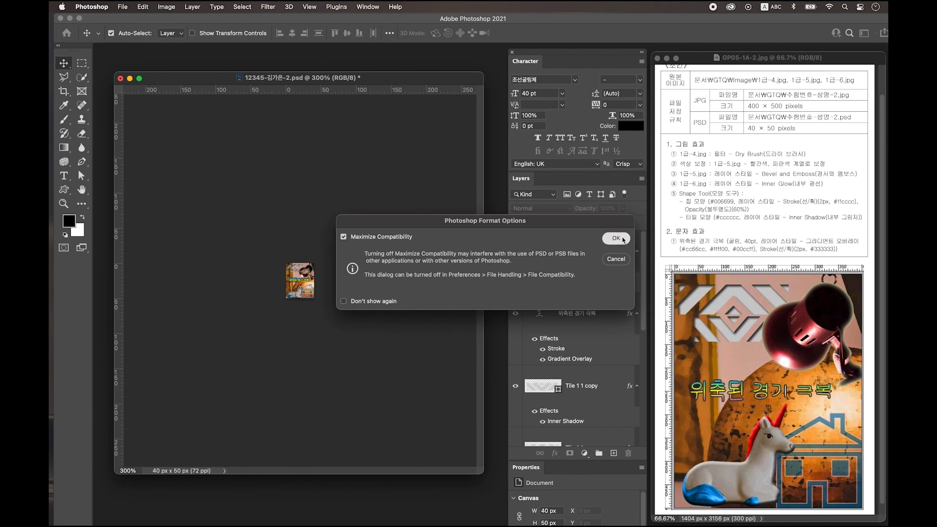
click(616, 238)
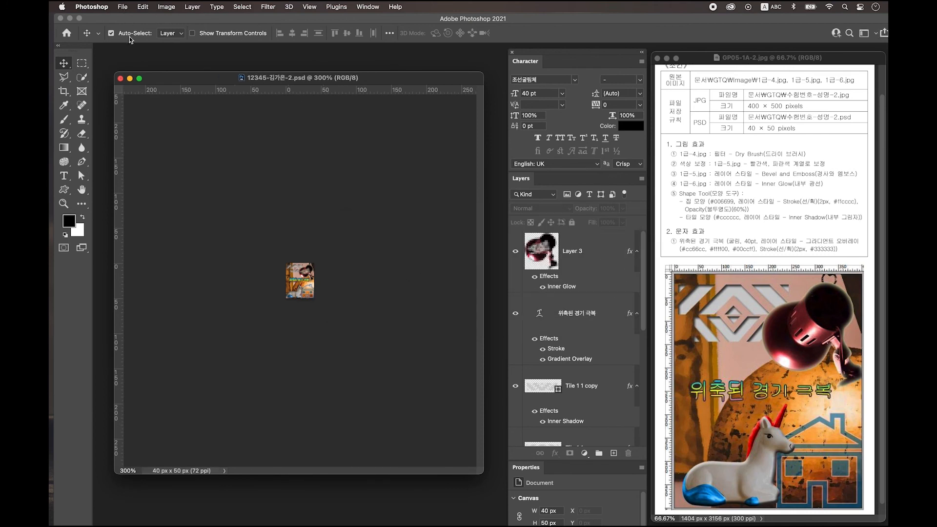